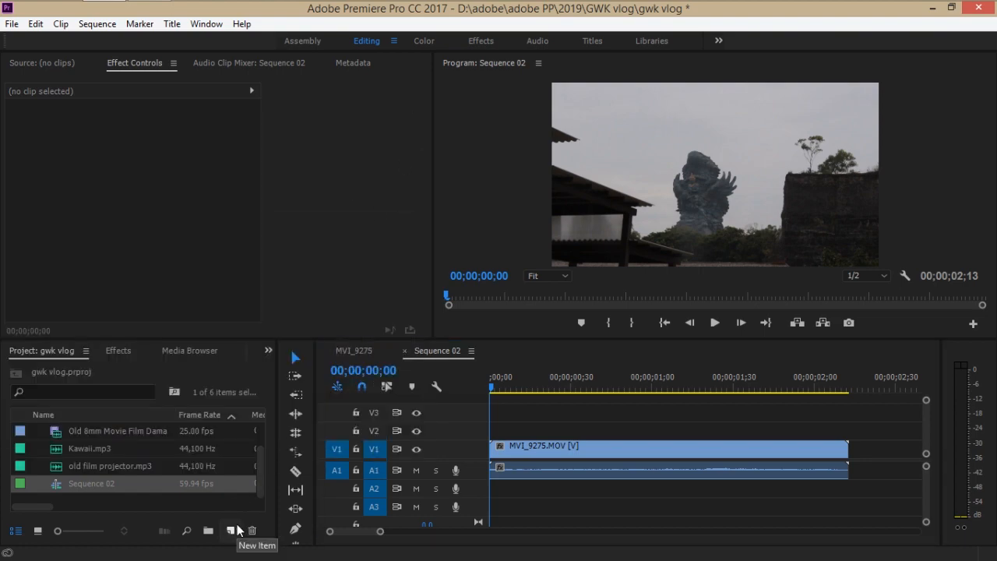
Create a new 1280 × 720 adjustment layer at 59.94 fps Drop-Frame with square pixels in the project.
click(156, 489)
right_click(158, 489)
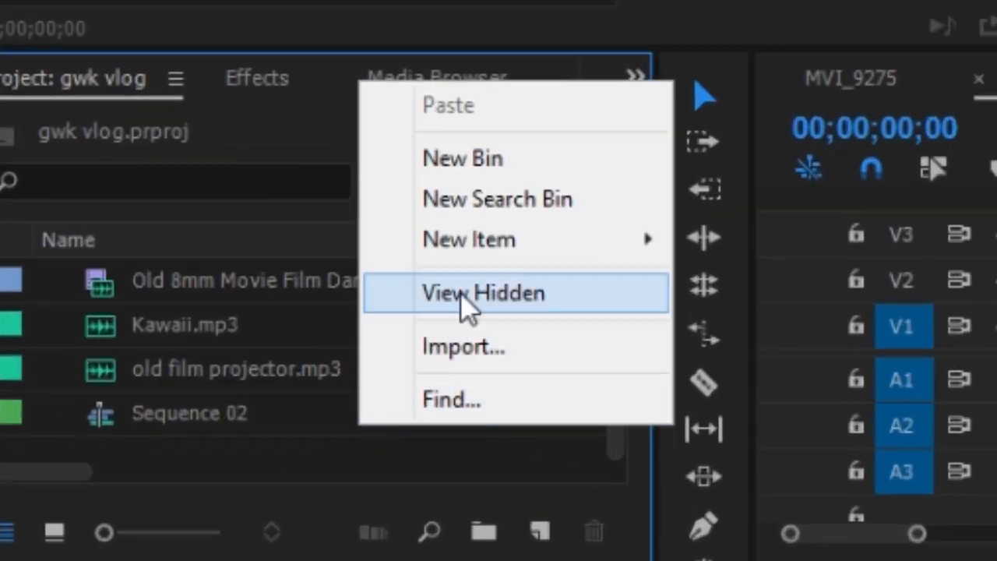
mouse_move(256, 398)
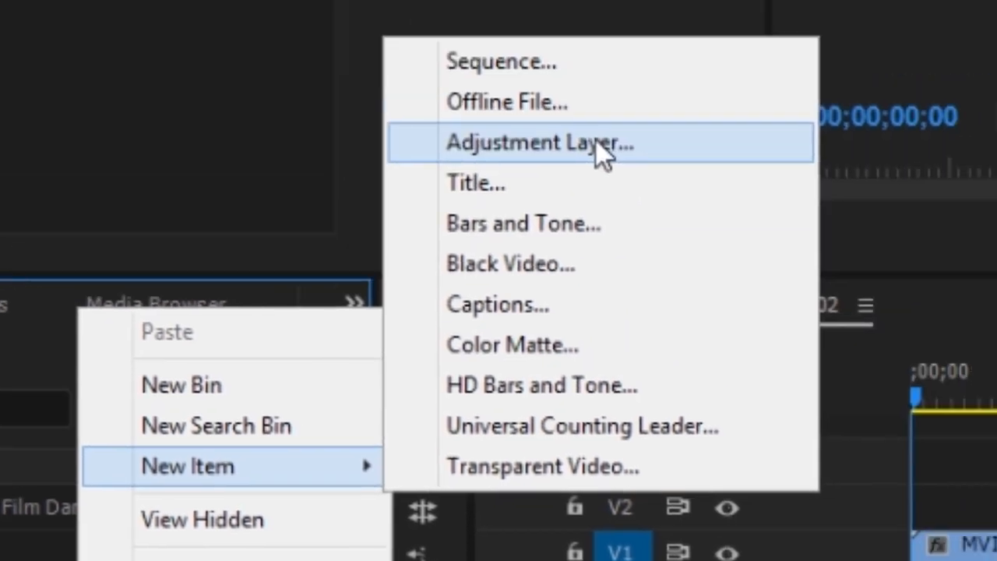
click(871, 0)
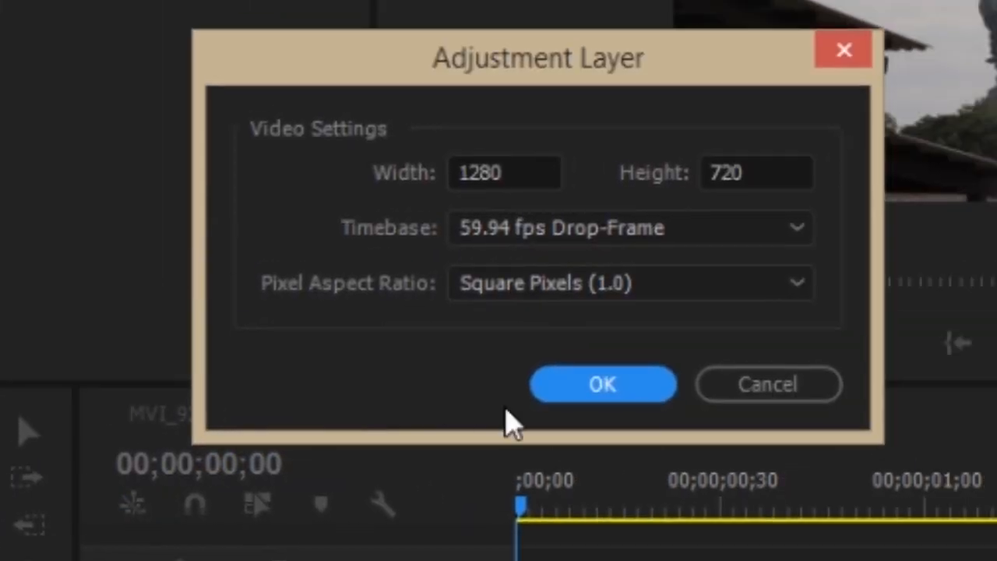
click(656, 382)
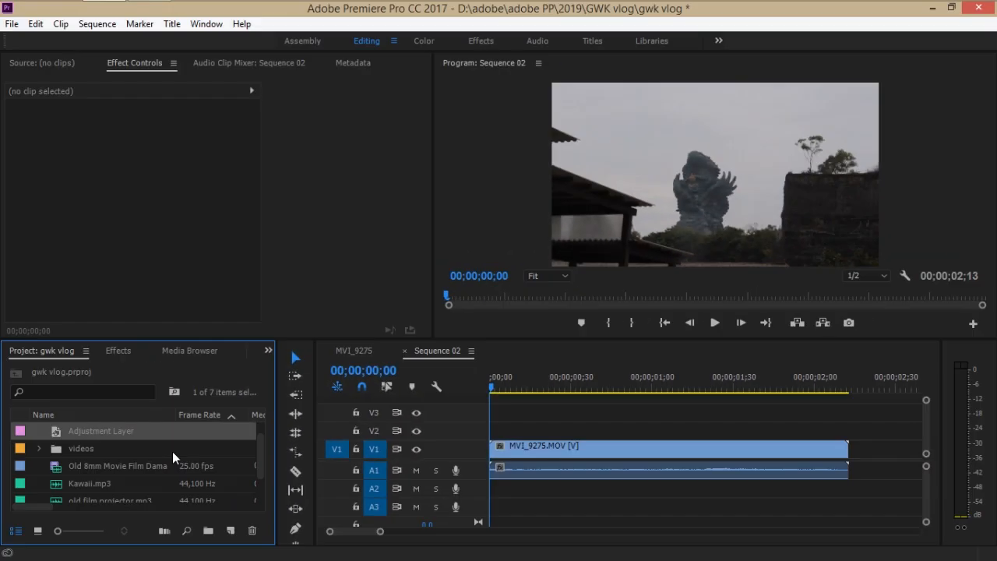
Place the adjustment layer on track V3 at the start of Sequence 02.
scroll(172, 451, up, 1)
scroll(172, 452, down, 2)
scroll(172, 451, up, 2)
scroll(173, 451, down, 1)
drag(116, 433, 497, 423)
click(865, 418)
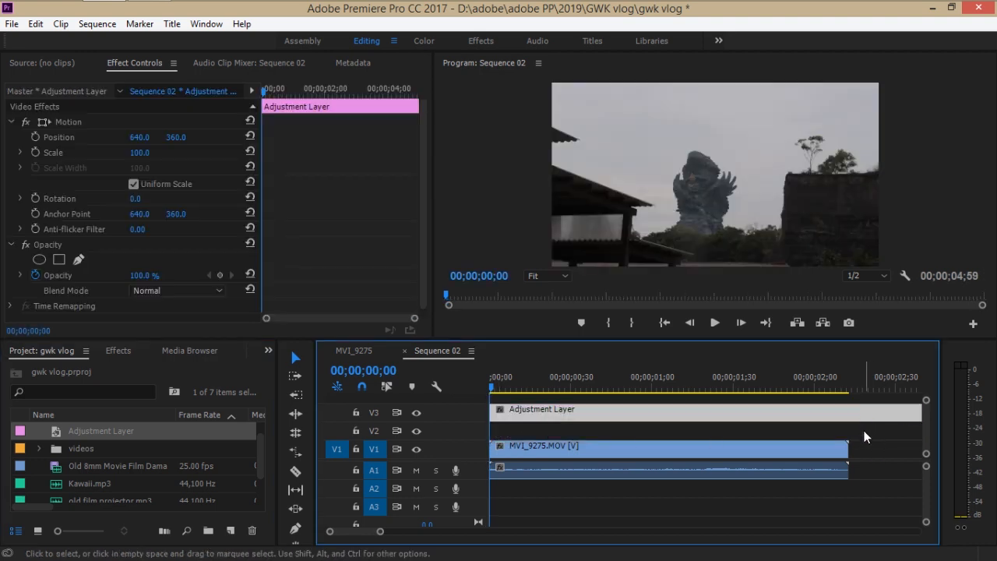
Trim the adjustment layer to the end of the MVI_9275.MOV clip and move it down to track V2.
key(c)
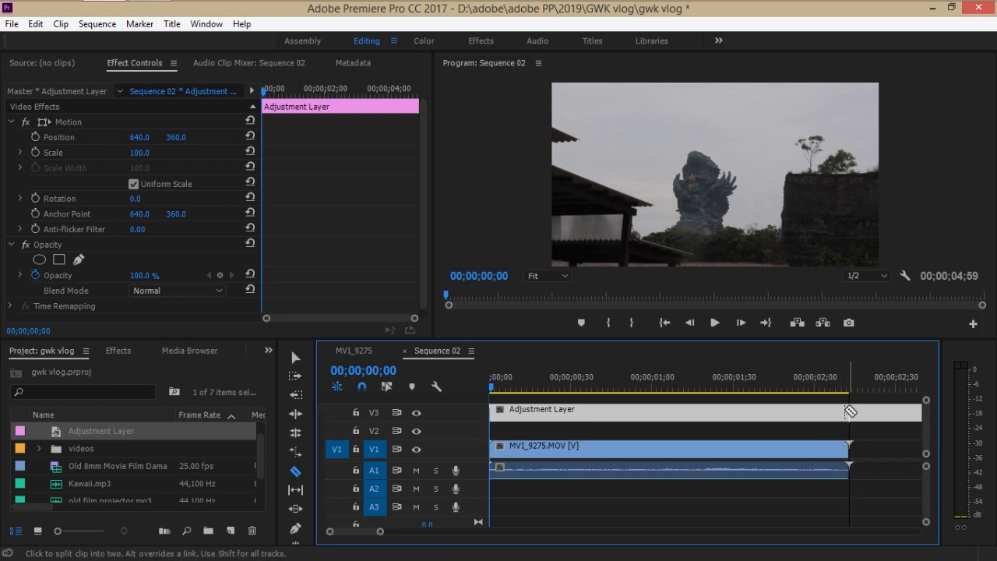
click(851, 412)
key(v)
click(877, 418)
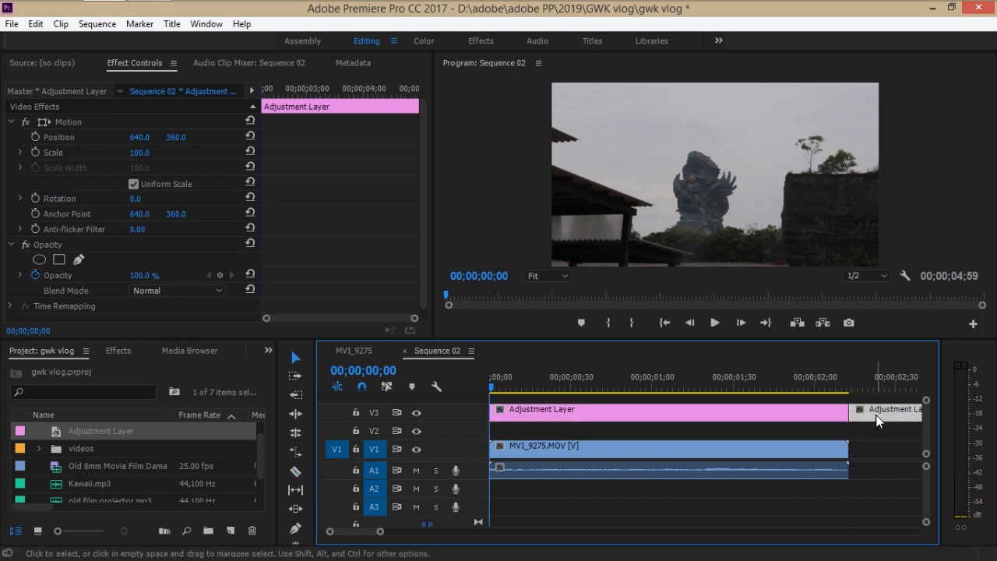
key(Delete)
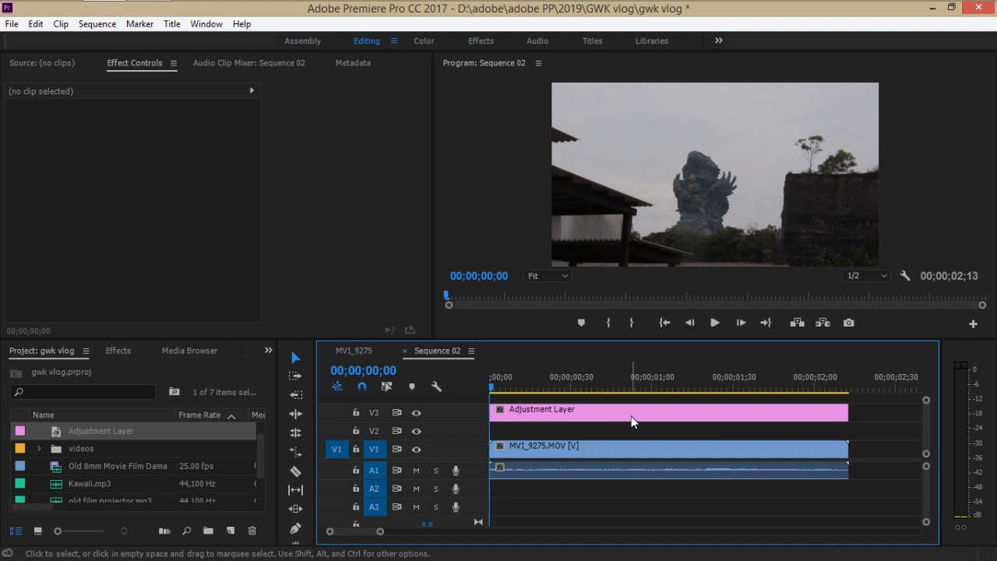
drag(638, 414, 644, 426)
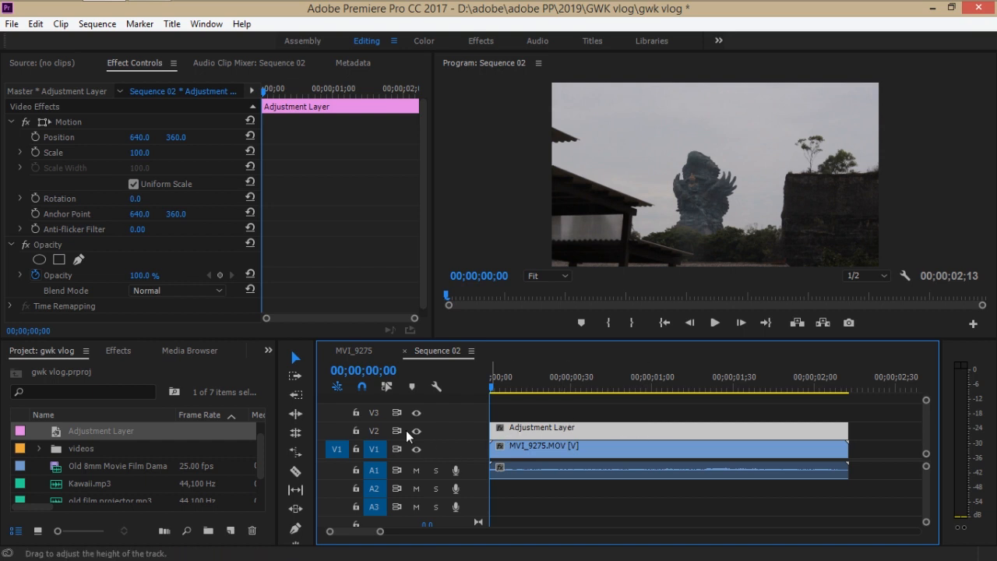
Add a second adjustment layer on track V4 at the sequence start and trim it to the end of the MVI_9275.MOV clip.
drag(114, 429, 507, 404)
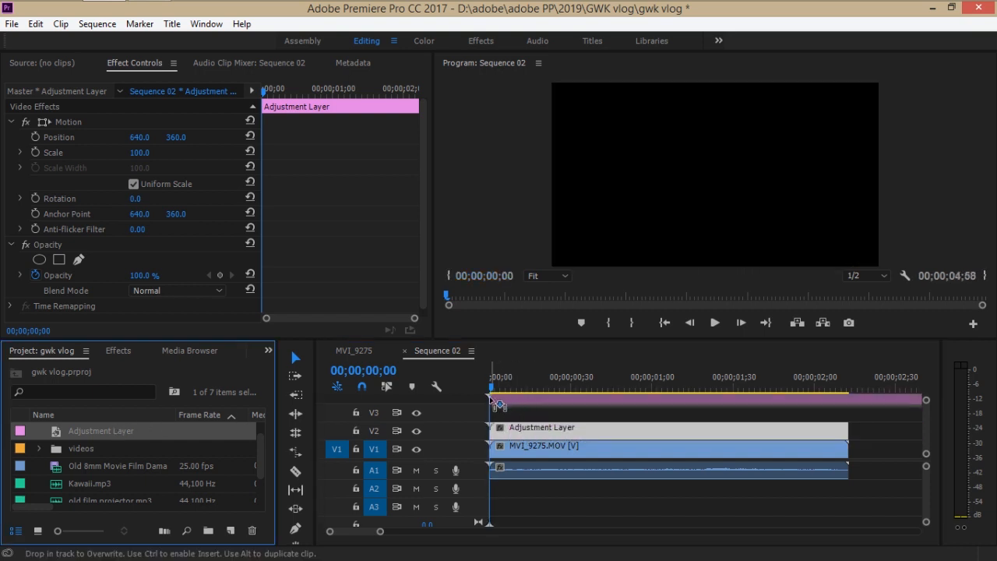
key(c)
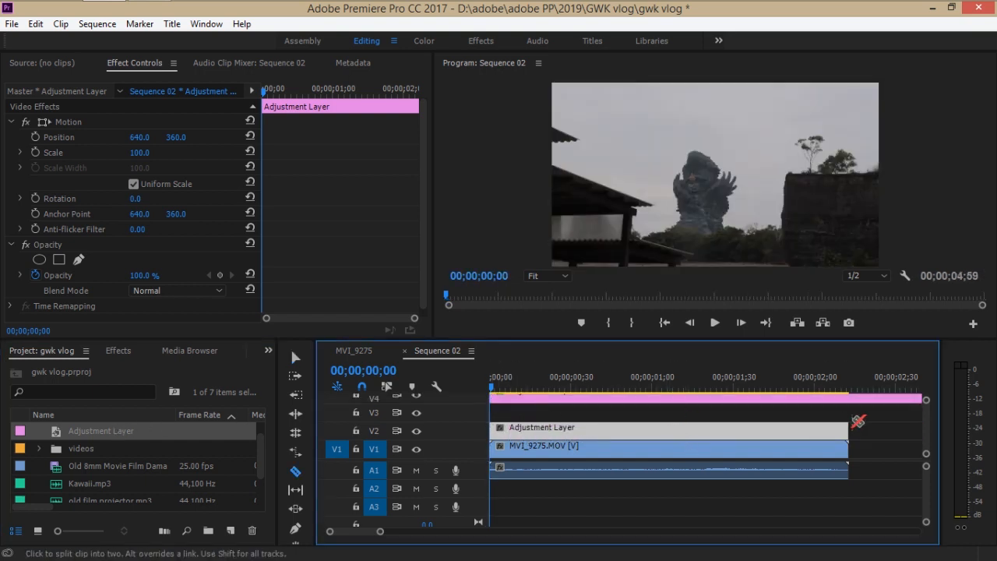
key(v)
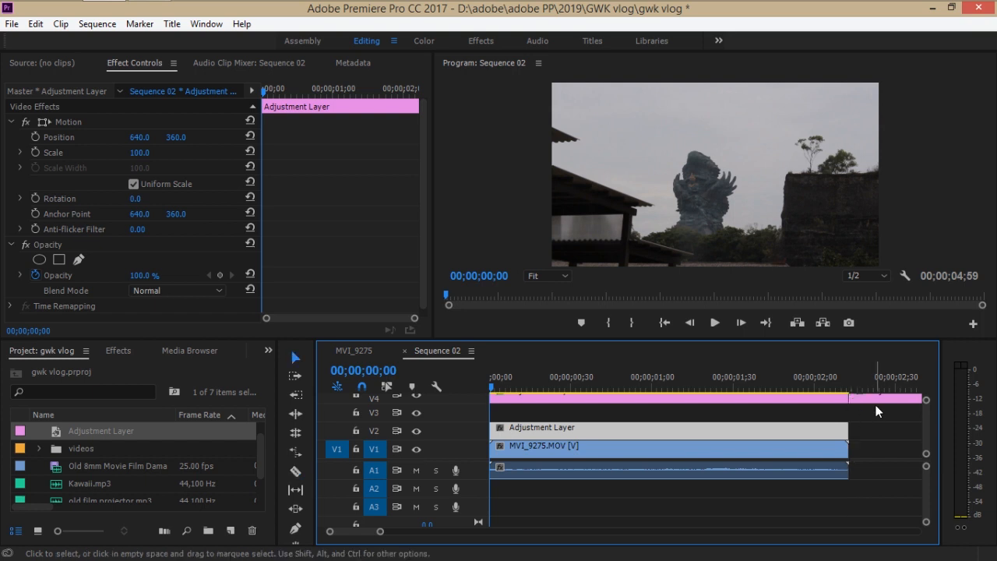
click(877, 407)
click(879, 398)
key(Delete)
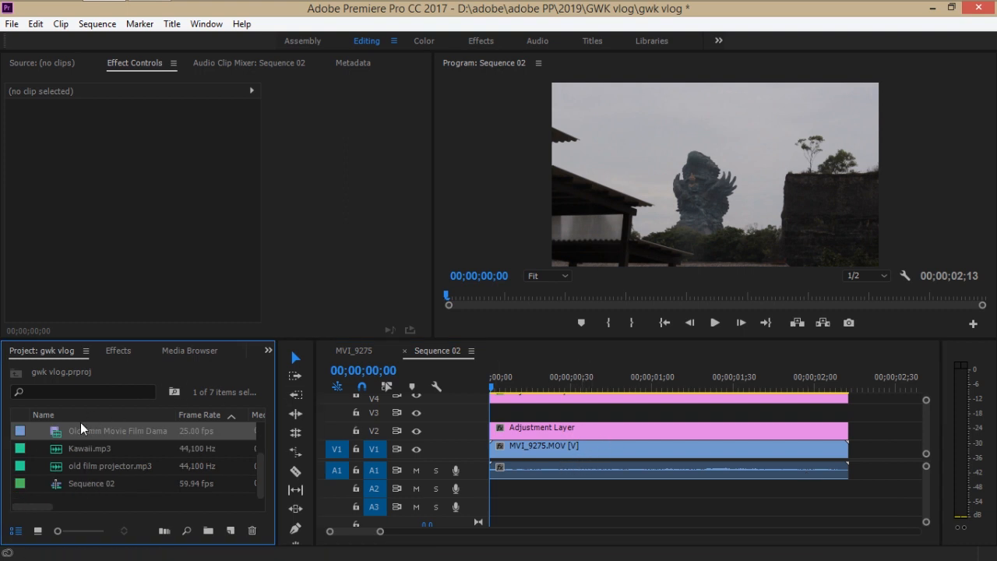
Place the Old 8mm Movie Film Damage footage on track V3 at the sequence start, trim its video to the MVI_9275.MOV clip's end and preview it.
drag(109, 435, 550, 440)
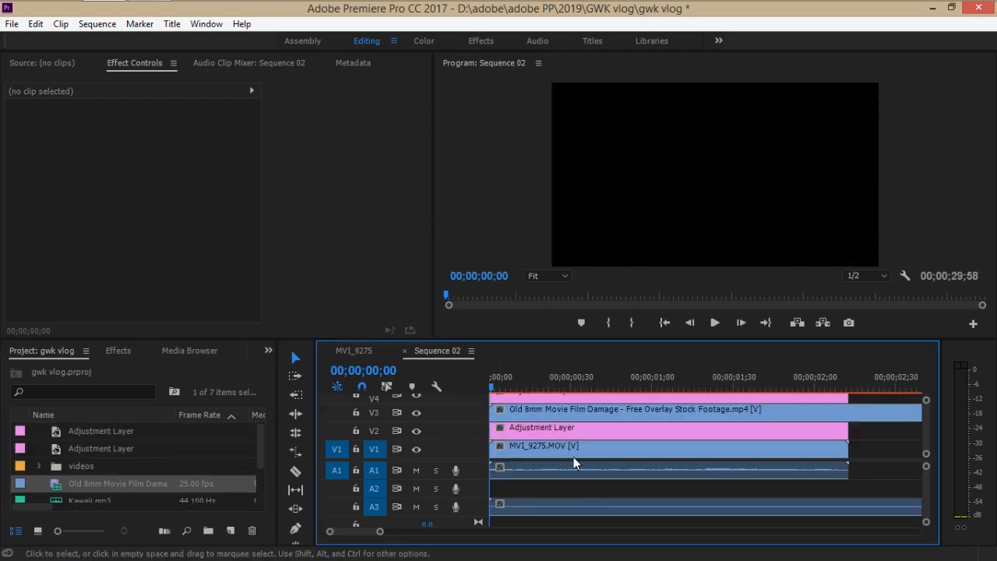
key(c)
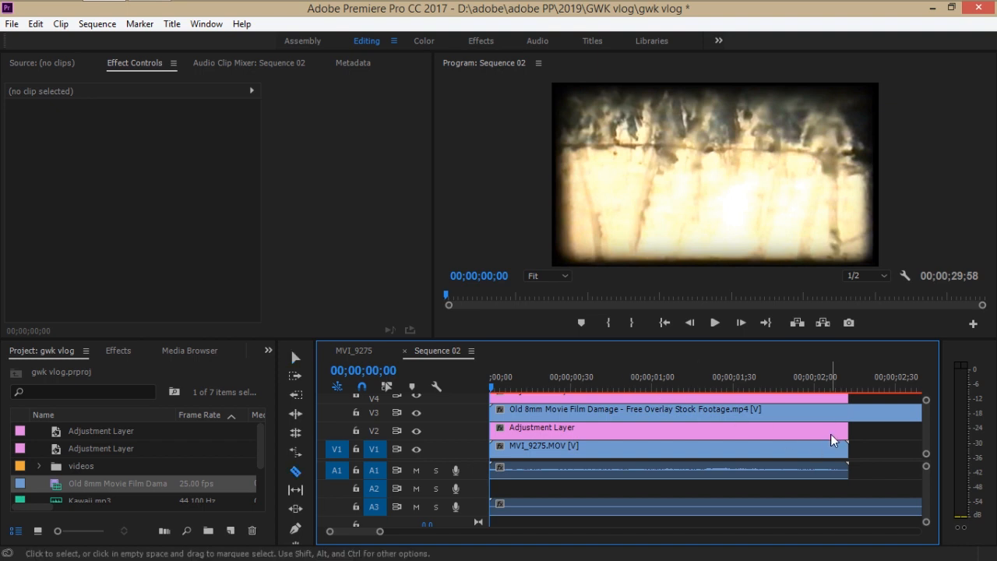
click(854, 418)
key(v)
click(876, 416)
key(Delete)
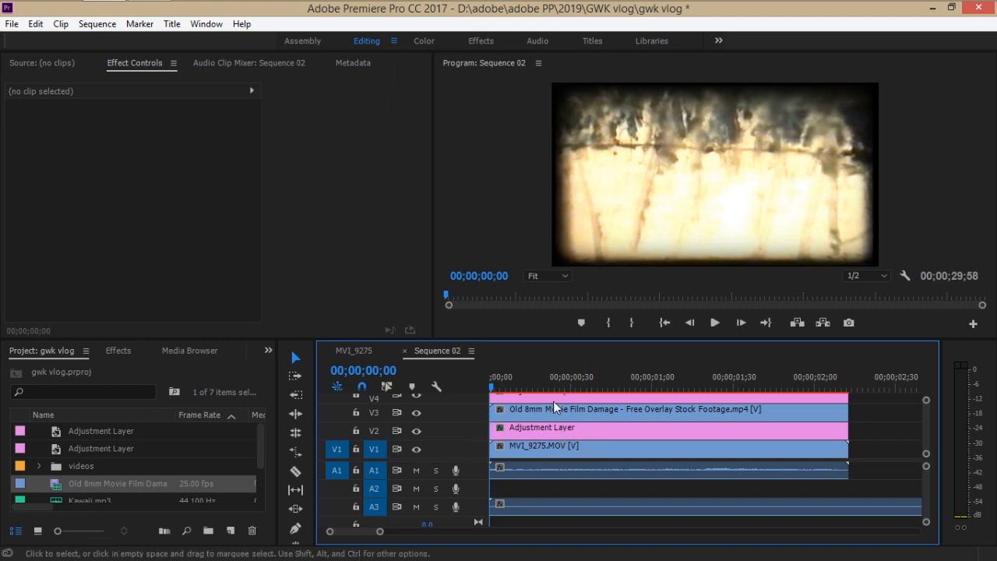
key(space)
key(space)
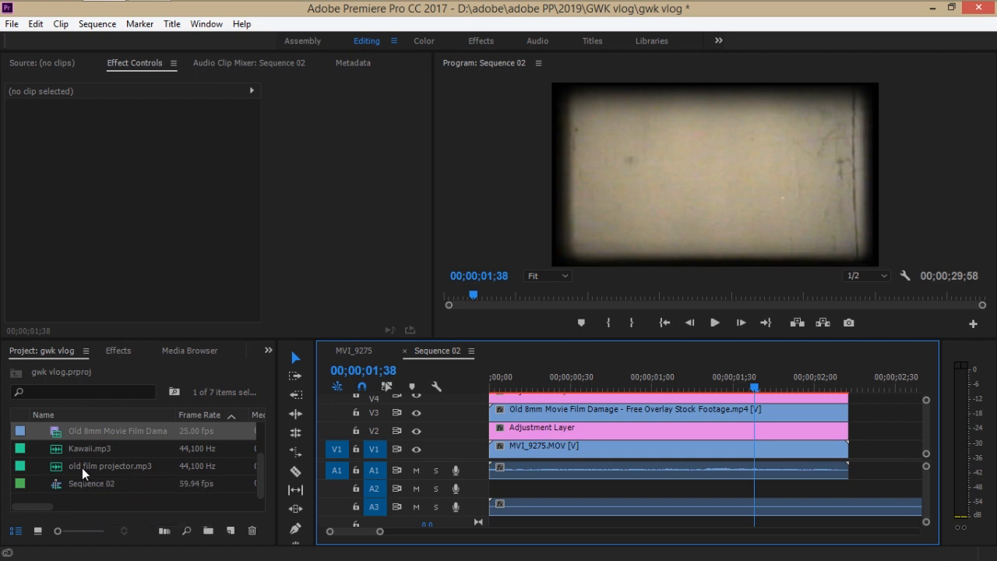
Add old film projector.mp3 to track A2 at the sequence start and play the sequence from the beginning.
drag(88, 469, 483, 493)
key(Home)
key(space)
key(space)
key(Home)
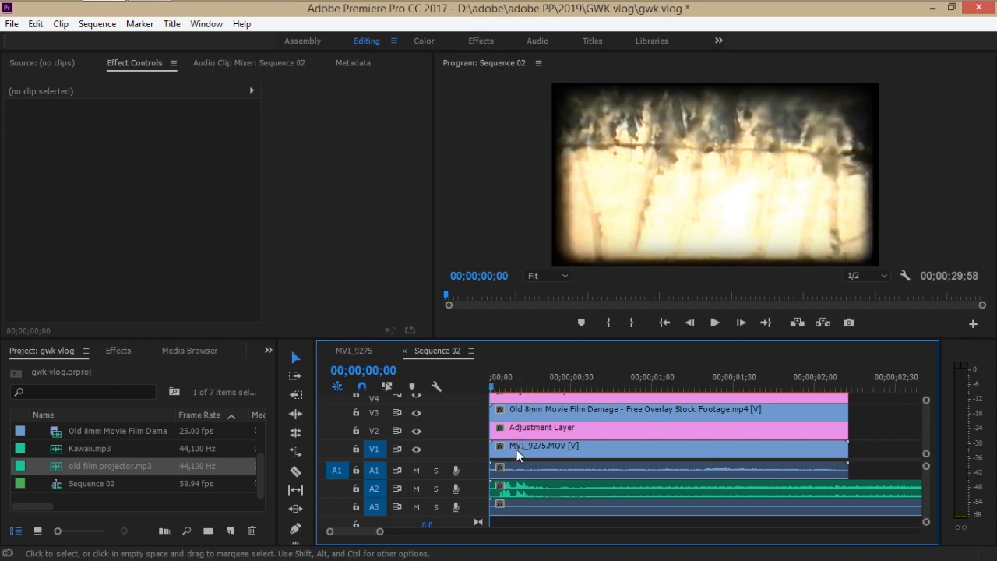
key(space)
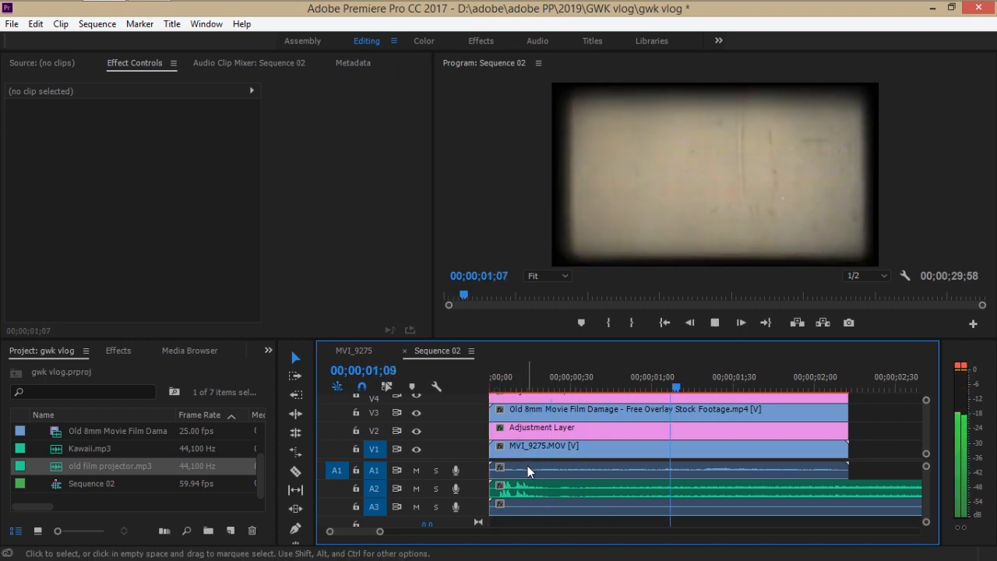
key(space)
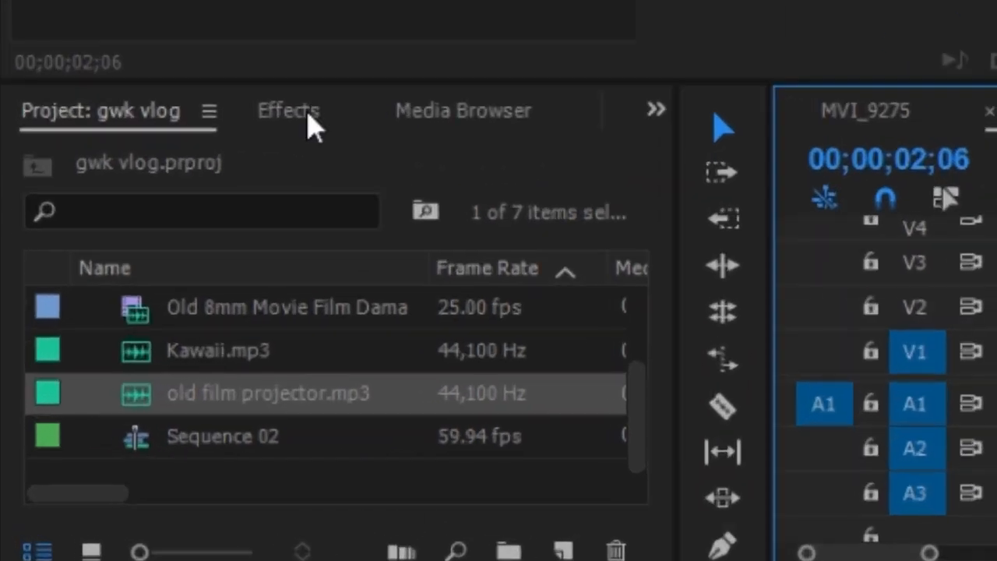
Find the Crop video effect and apply it to the adjustment layer on track V4.
click(128, 354)
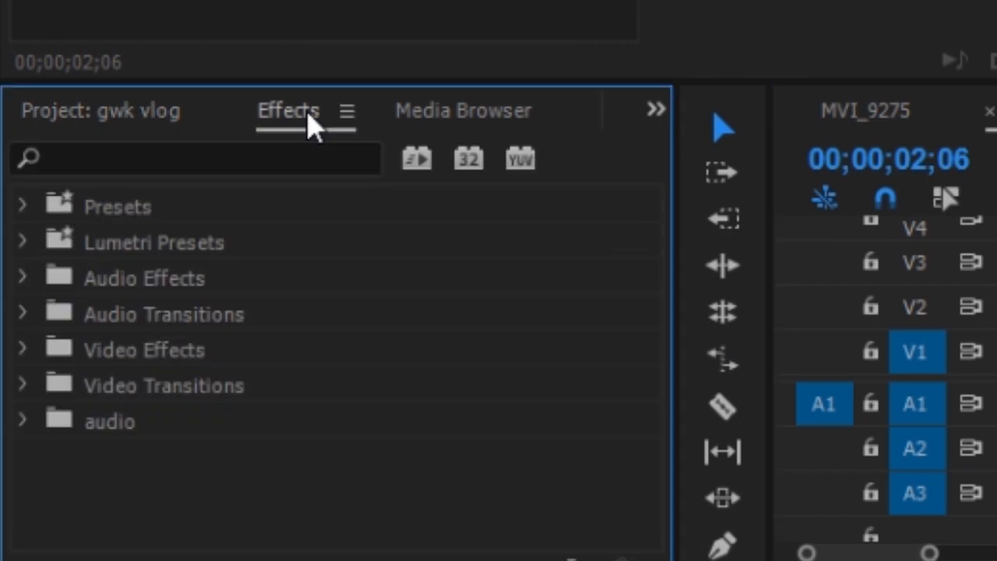
click(267, 159)
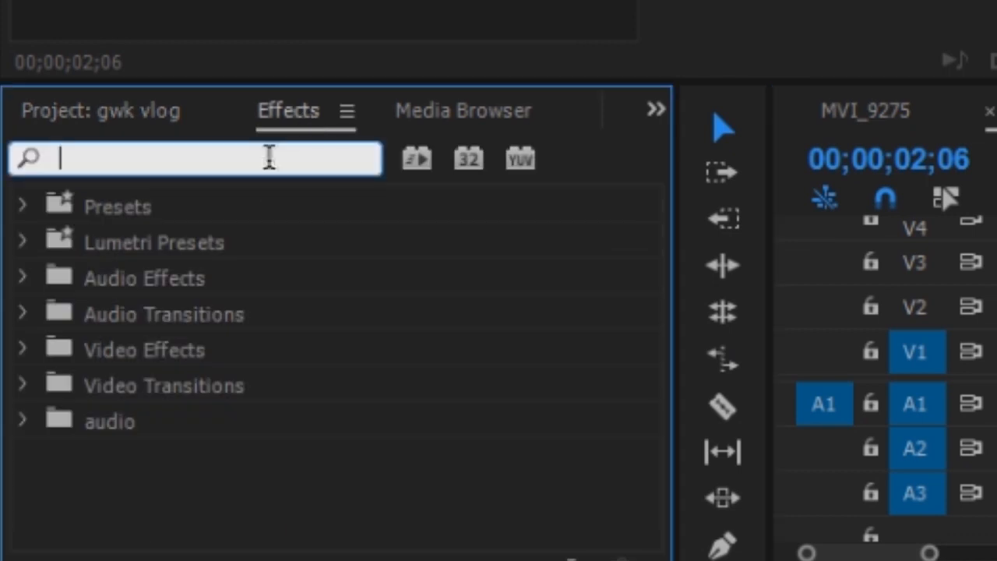
text(crop)
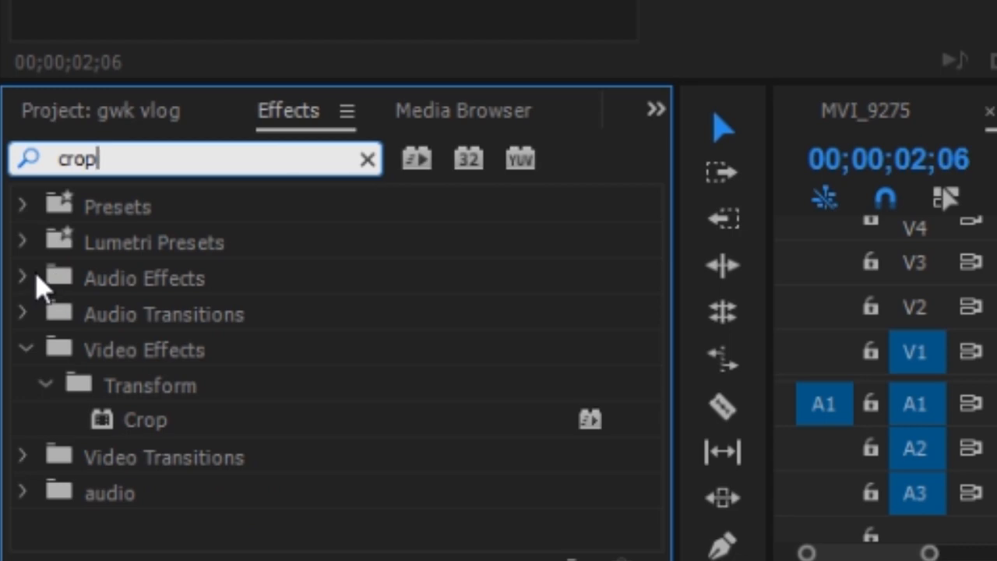
click(173, 434)
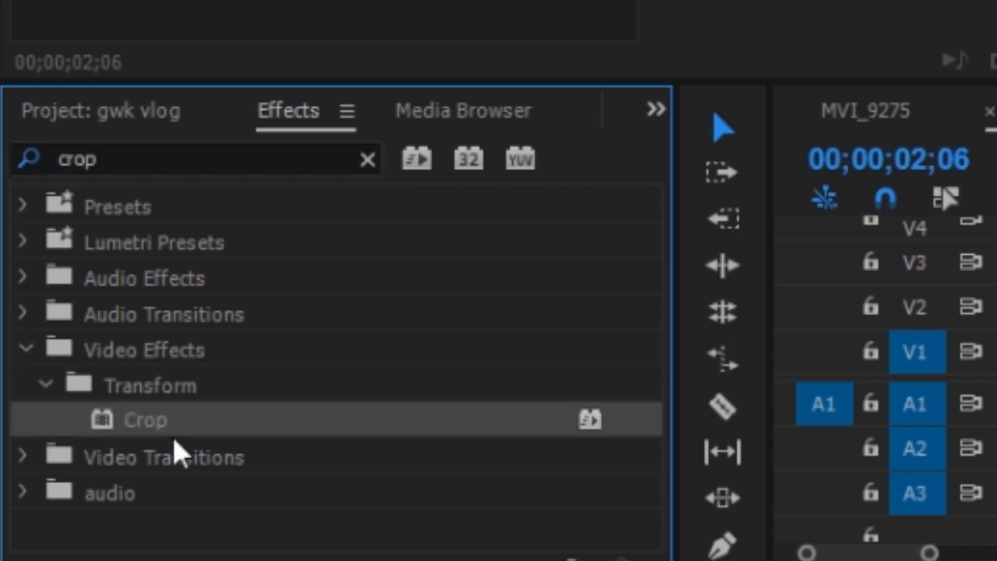
drag(174, 453, 252, 231)
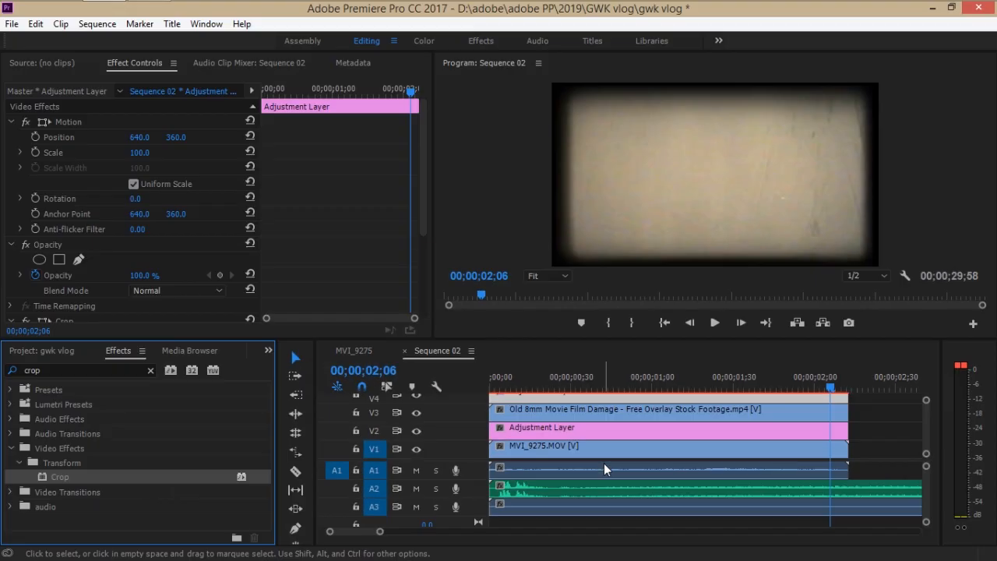
Set the Crop effect's Left and Right values to 13 % each on the V4 adjustment layer.
scroll(333, 208, down, 3)
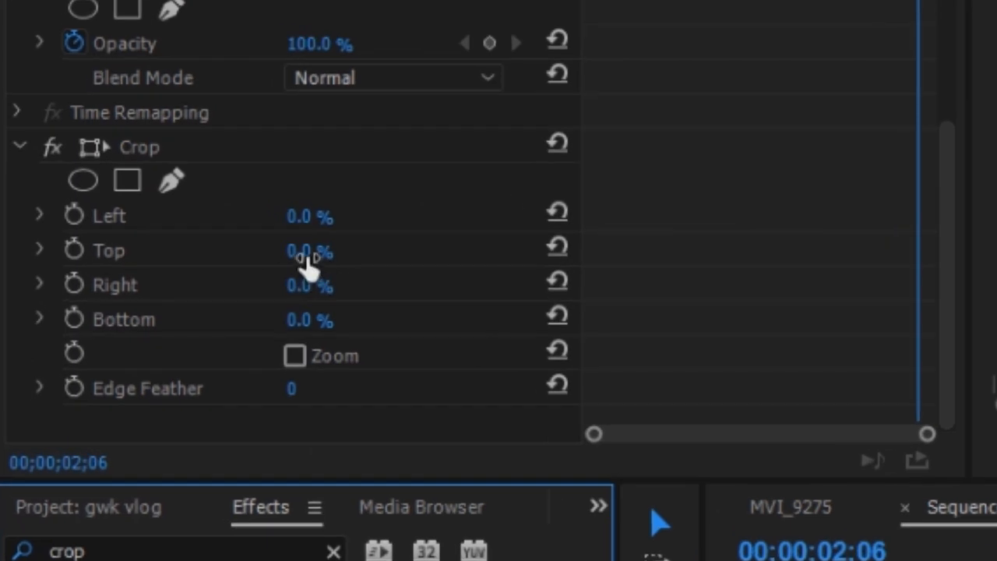
mouse_move(299, 217)
mouse_down()
mouse_move(319, 218)
mouse_move(308, 217)
mouse_up()
click(327, 209)
text(13)
key(Return)
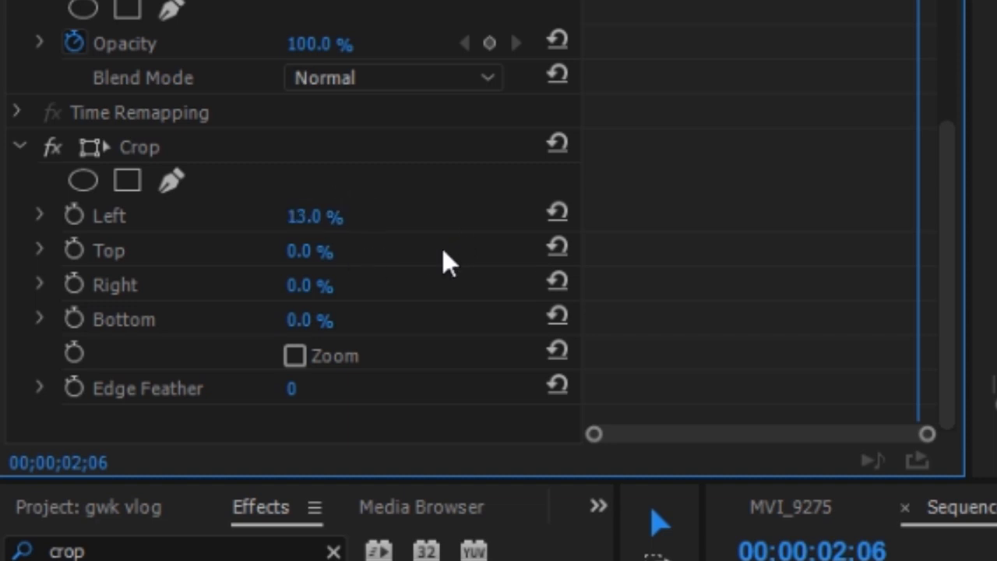
click(312, 284)
text(13)
key(Return)
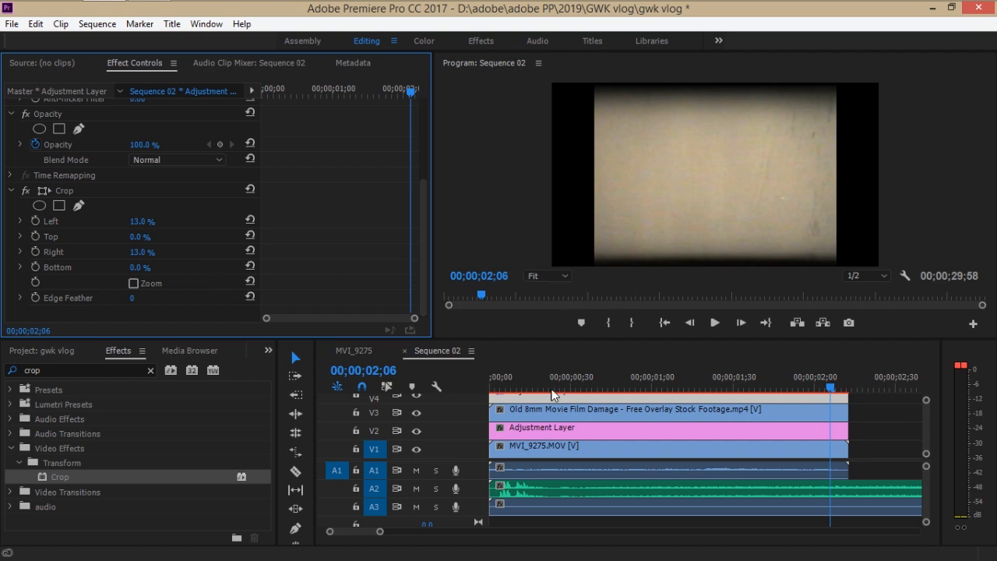
Play the sequence from the start to preview the cropped frame.
drag(534, 386, 495, 390)
click(494, 388)
key(space)
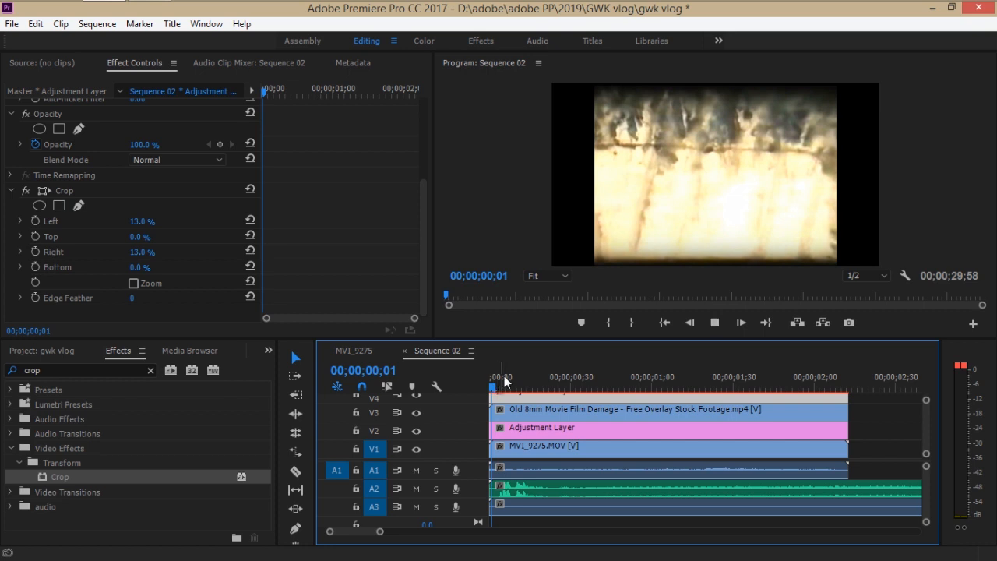
key(space)
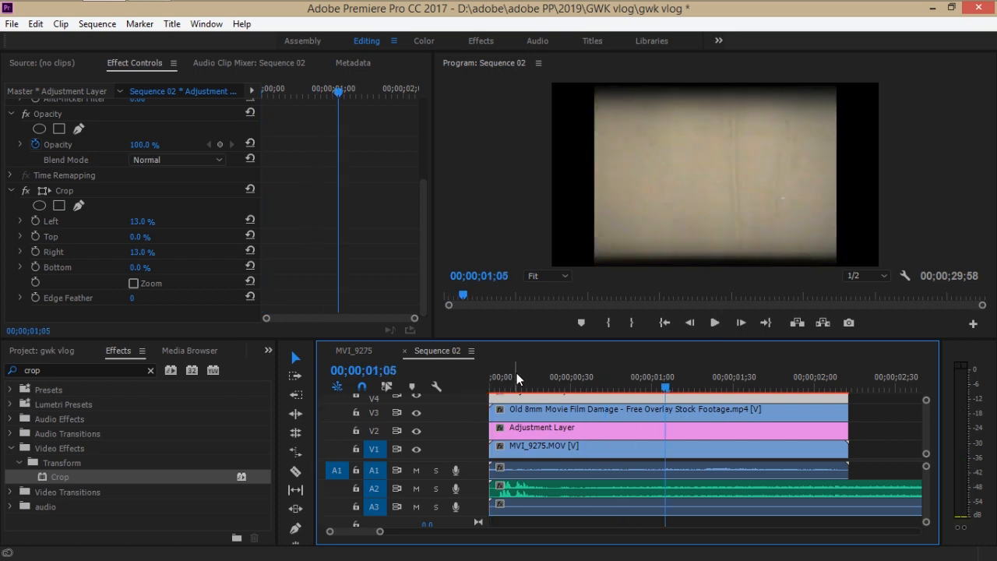
Change the opacity blend mode of the Old 8mm Movie Film Damage clip on V3 to Overlay.
click(702, 413)
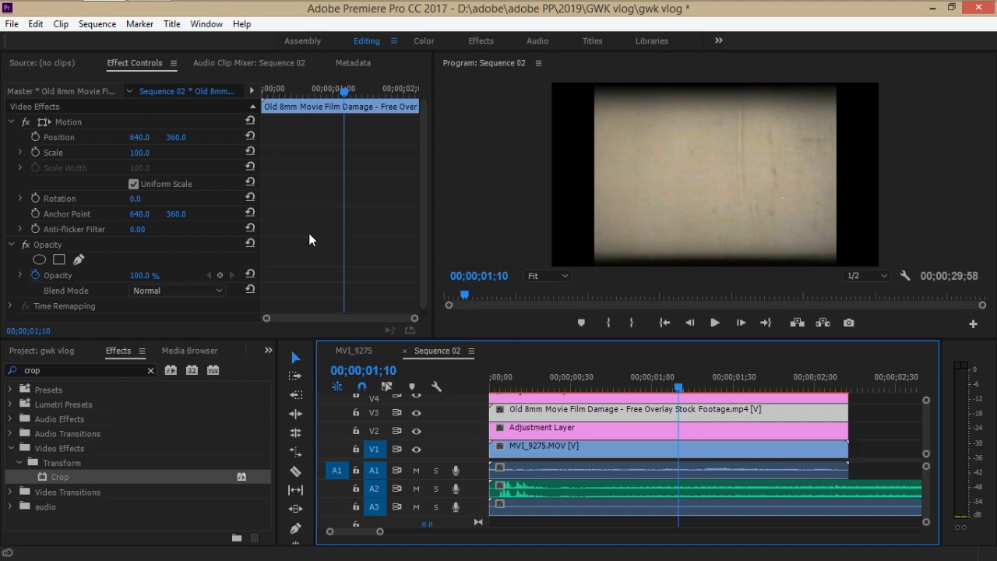
scroll(311, 238, down, 1)
click(215, 285)
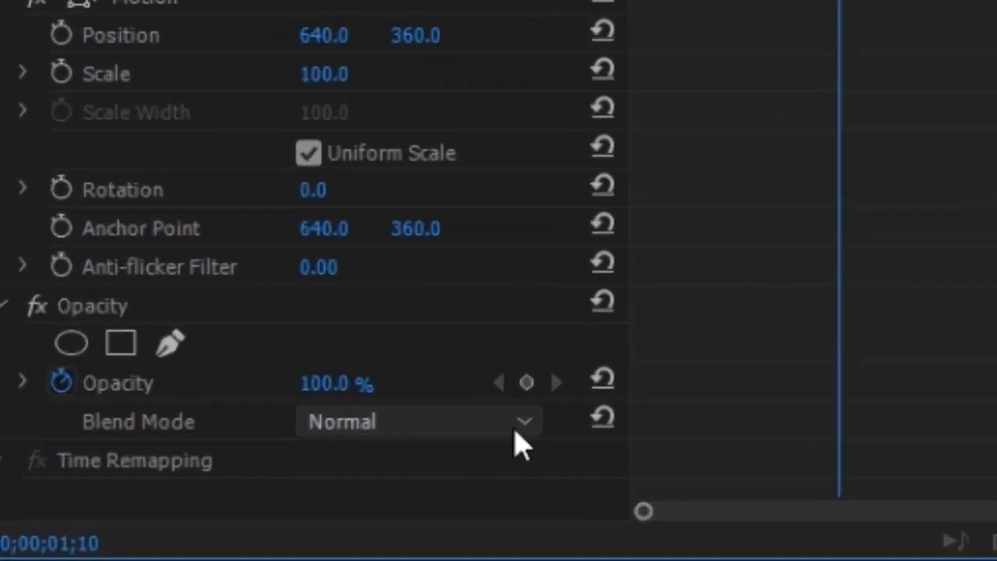
click(216, 285)
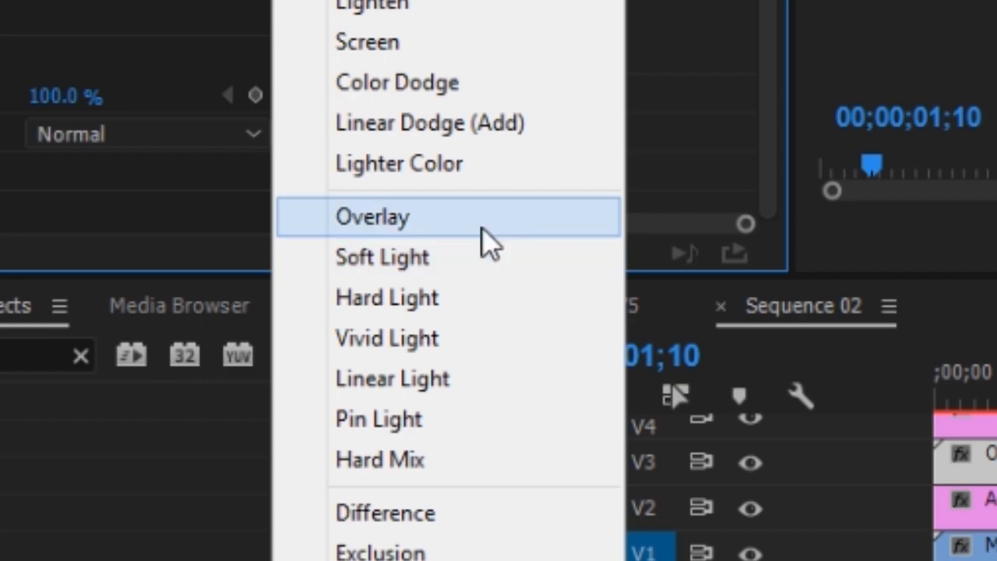
click(487, 242)
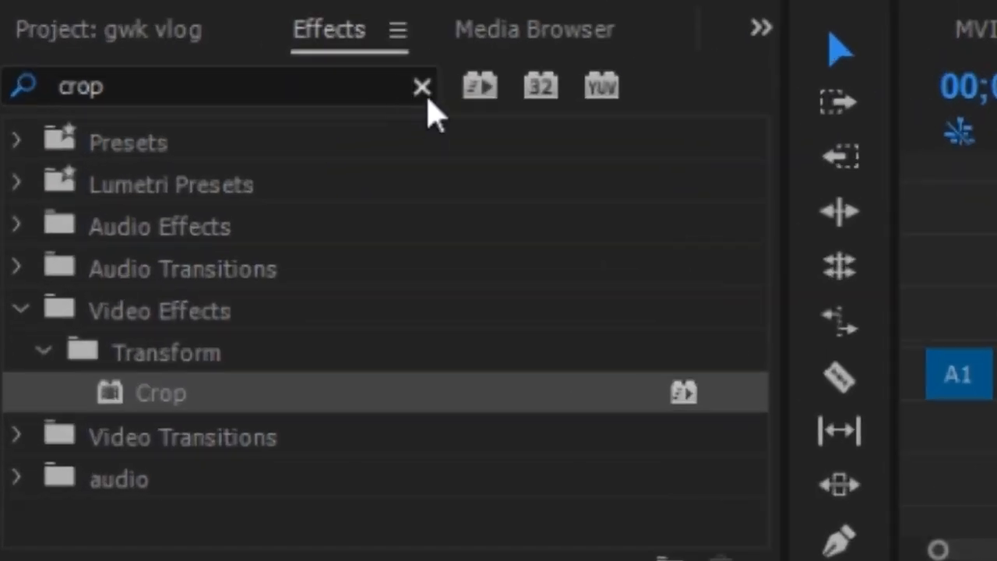
Find the Lumetri Color video effect and apply it to the adjustment layer on track V2.
click(421, 86)
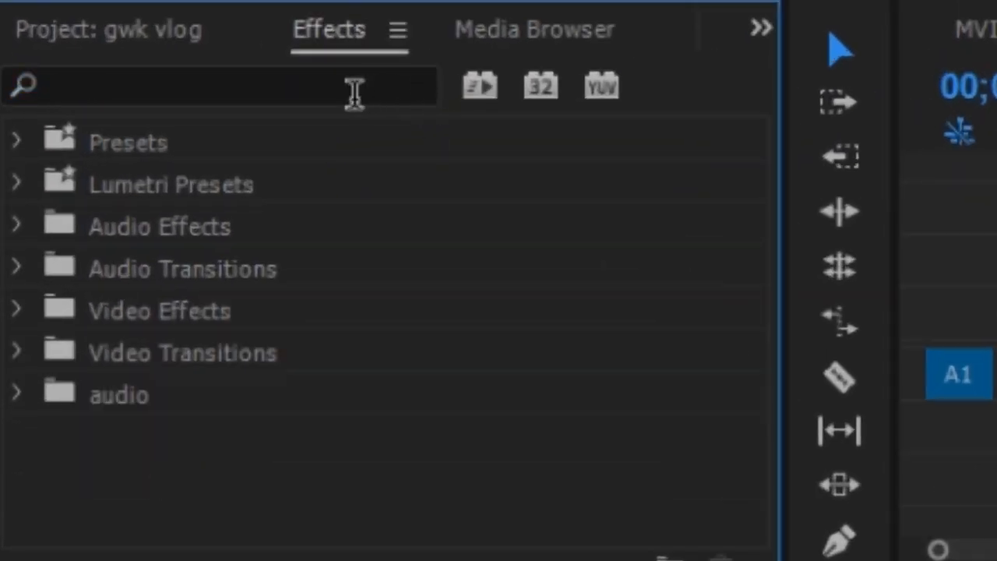
click(354, 93)
text(lum)
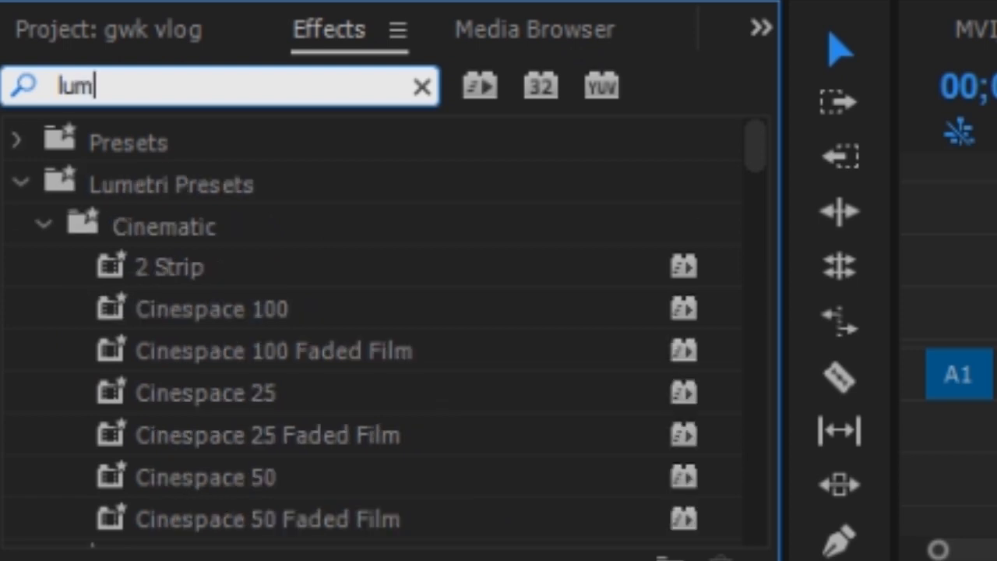
text(etri color)
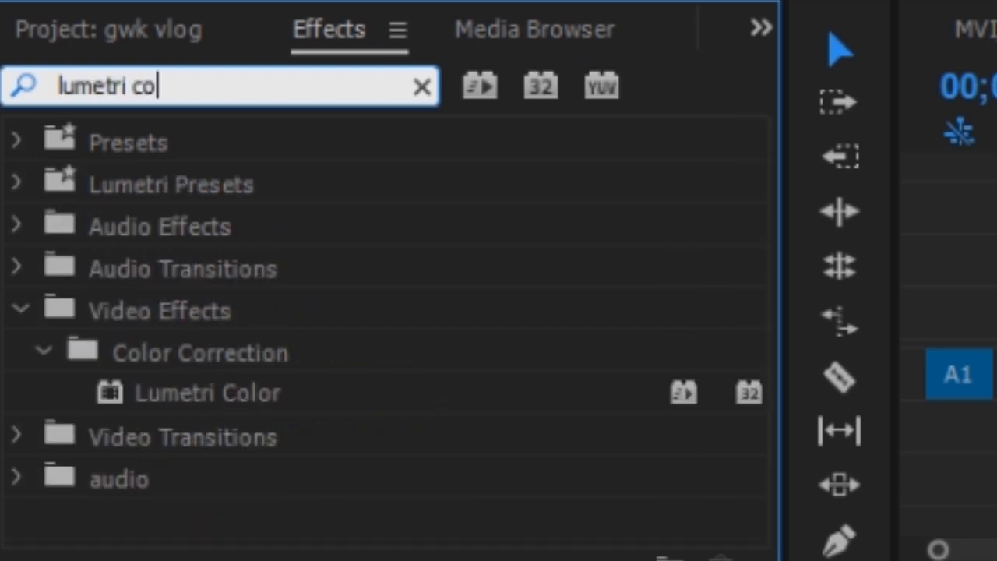
click(271, 397)
drag(271, 395, 312, 272)
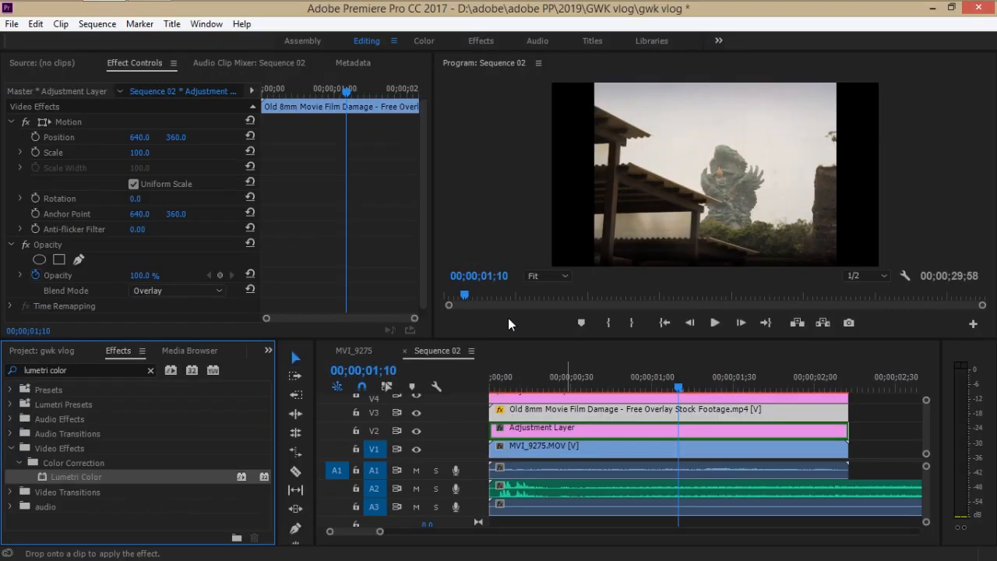
In Lumetri Color's Creative settings, set Faded Film 25, Sharpen -24, Vibrance 31, Saturation 82, and tint shadows toward blue and highlights toward yellow-orange.
scroll(325, 213, down, 3)
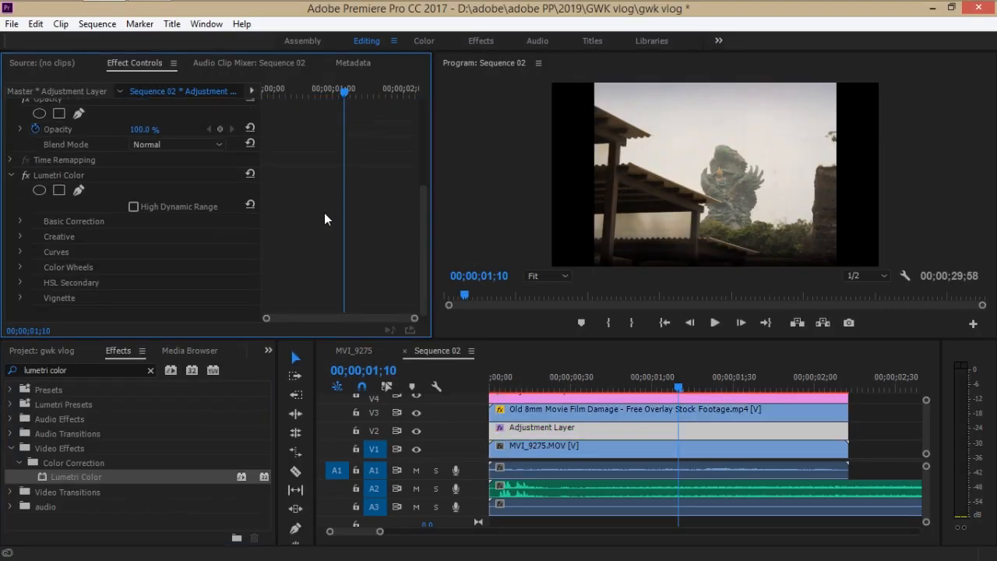
click(25, 237)
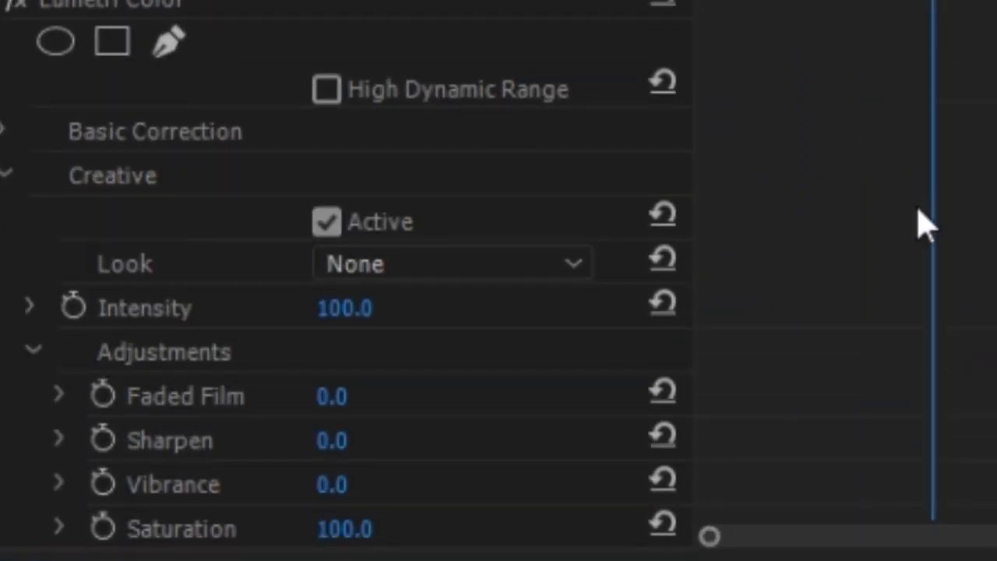
scroll(919, 224, down, 3)
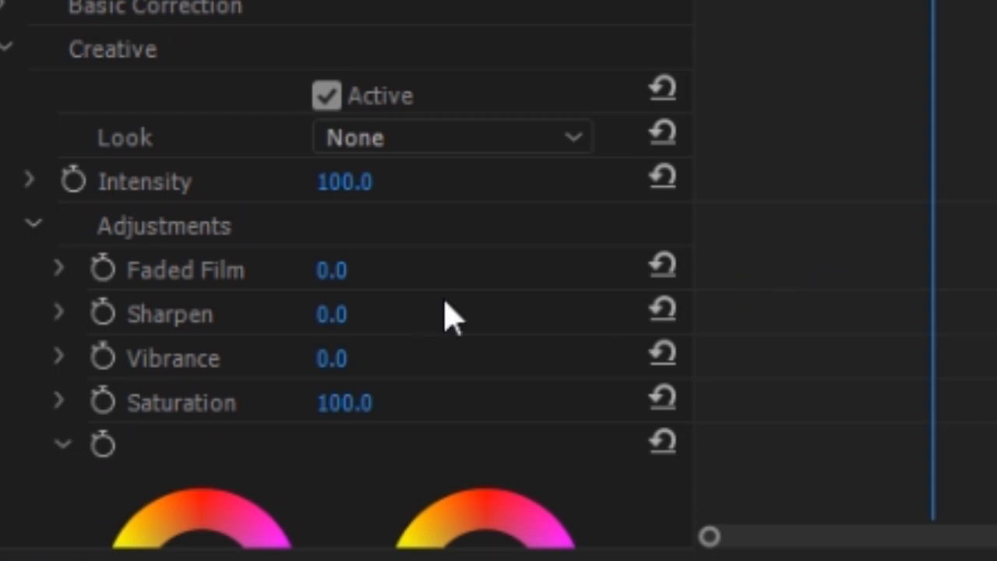
drag(331, 270, 380, 270)
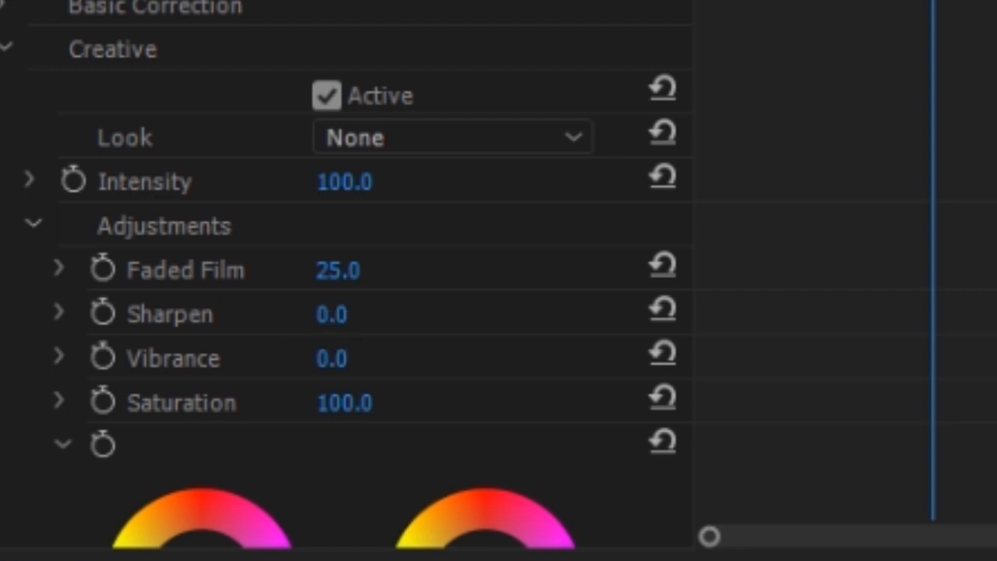
drag(331, 314, 311, 314)
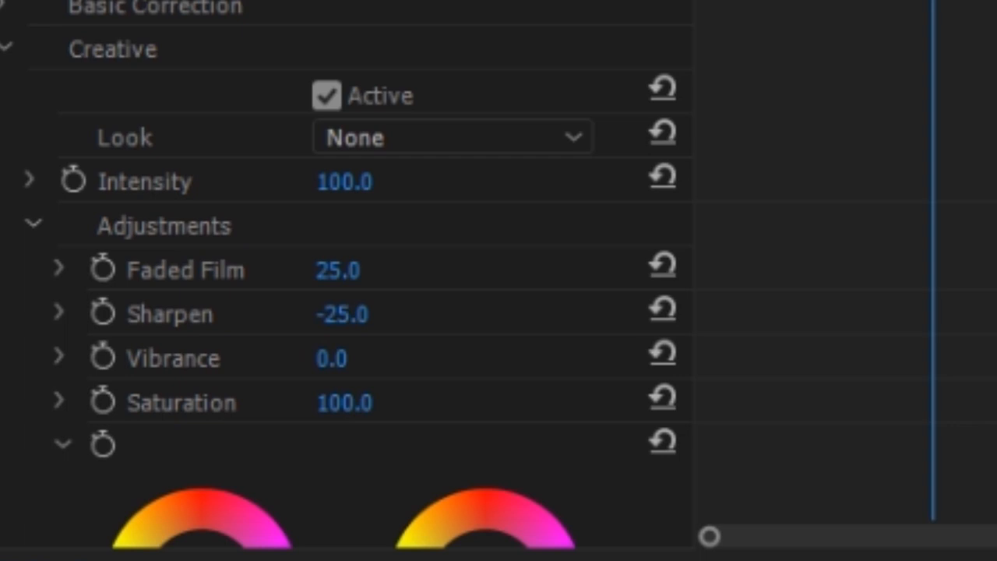
drag(311, 314, 313, 314)
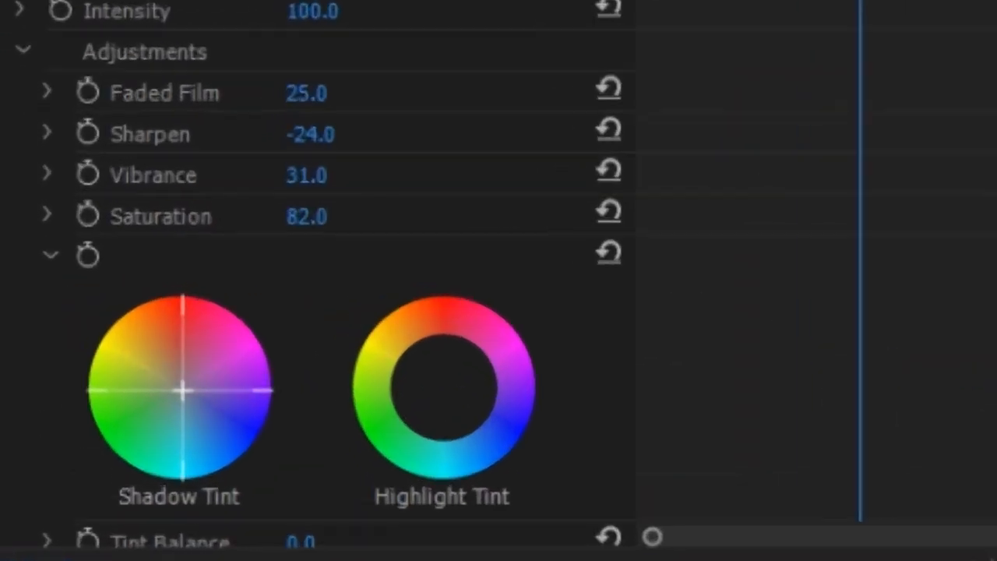
drag(182, 389, 195, 398)
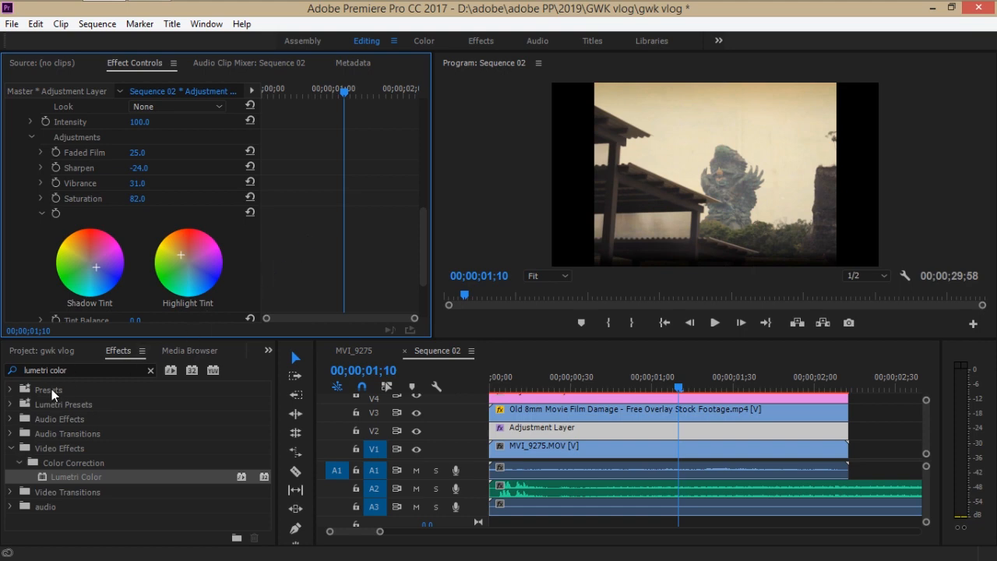
Find the Noise video effect under Noise & Grain and apply it to the V2 adjustment layer.
click(130, 371)
key(BackSpace)
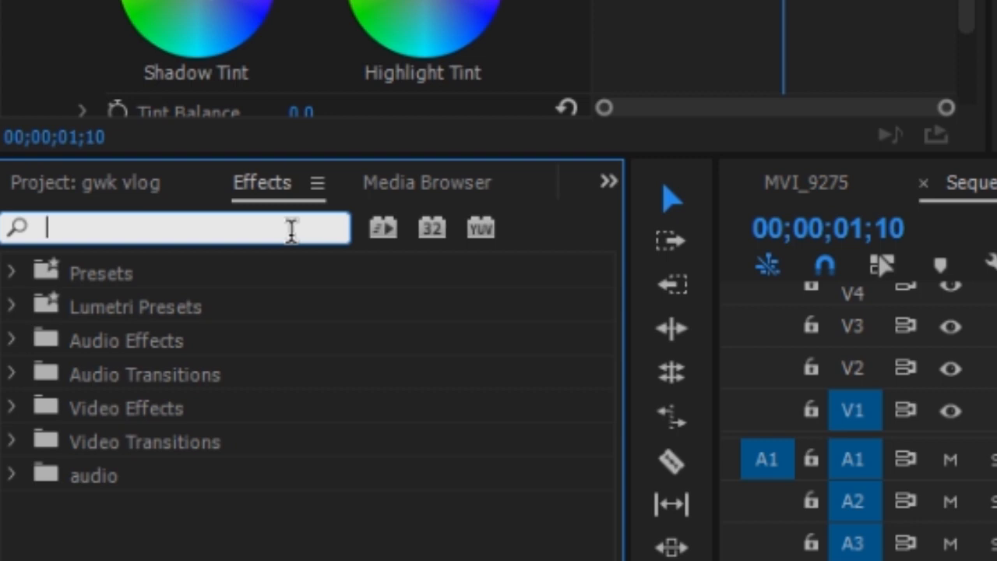
text(noise)
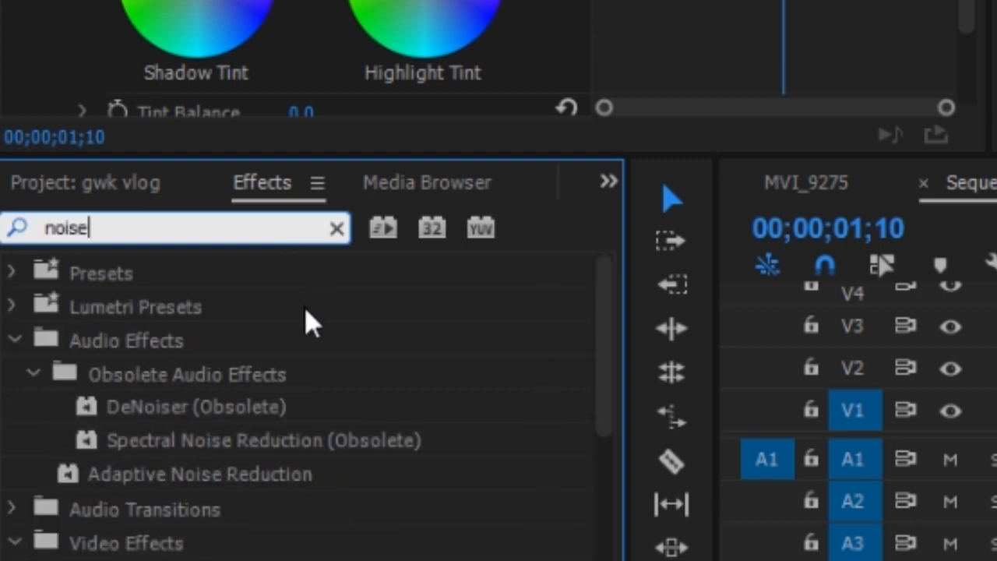
scroll(299, 347, down, 2)
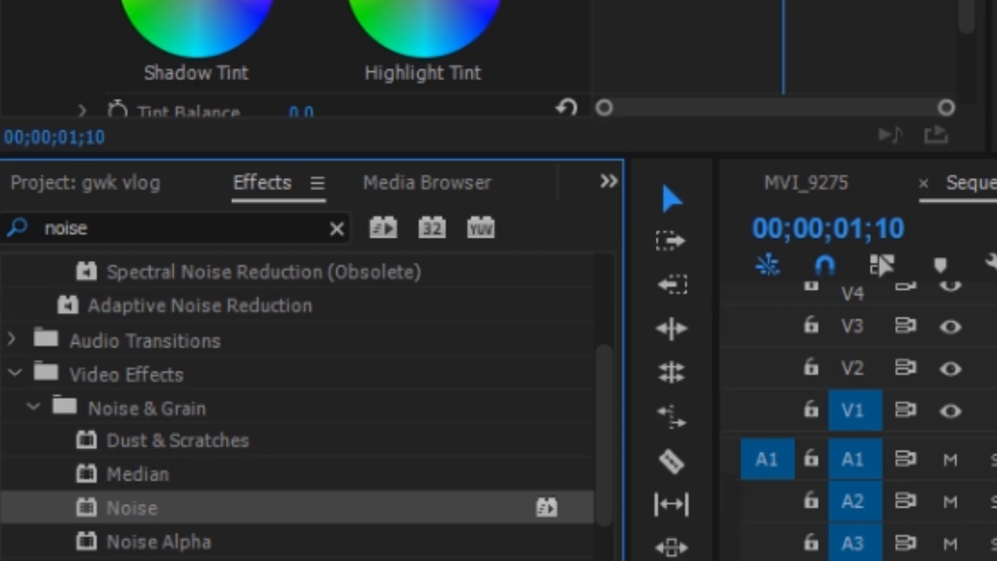
drag(131, 507, 556, 428)
Set the Noise effect's Amount of Noise to 15 % on the V2 adjustment layer.
scroll(305, 188, down, 4)
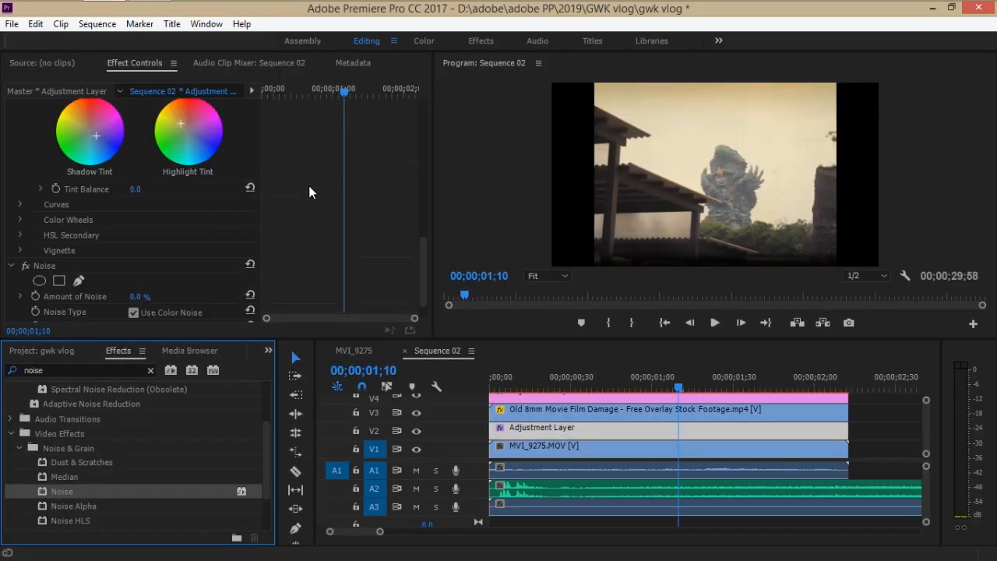
scroll(309, 186, down, 1)
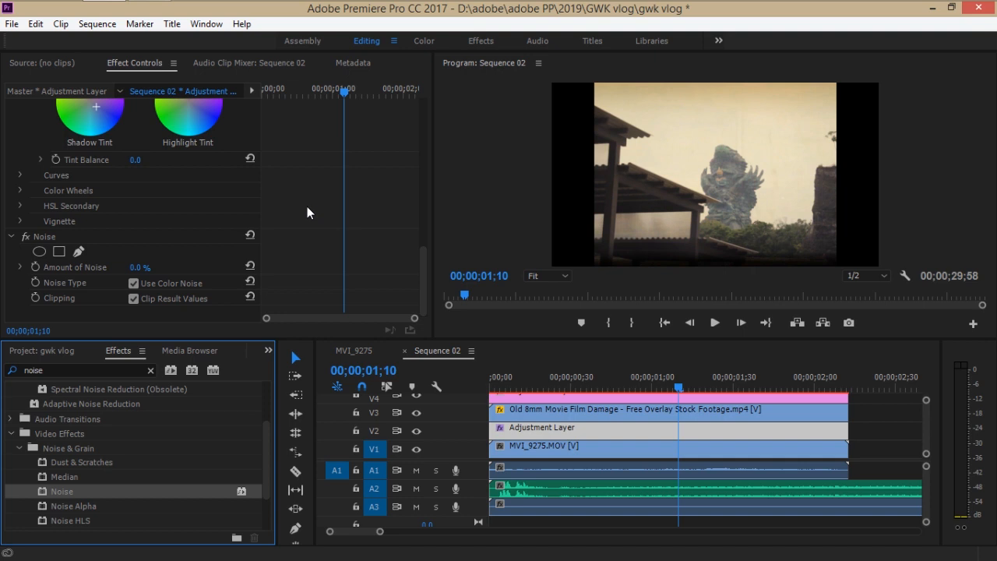
drag(137, 267, 151, 267)
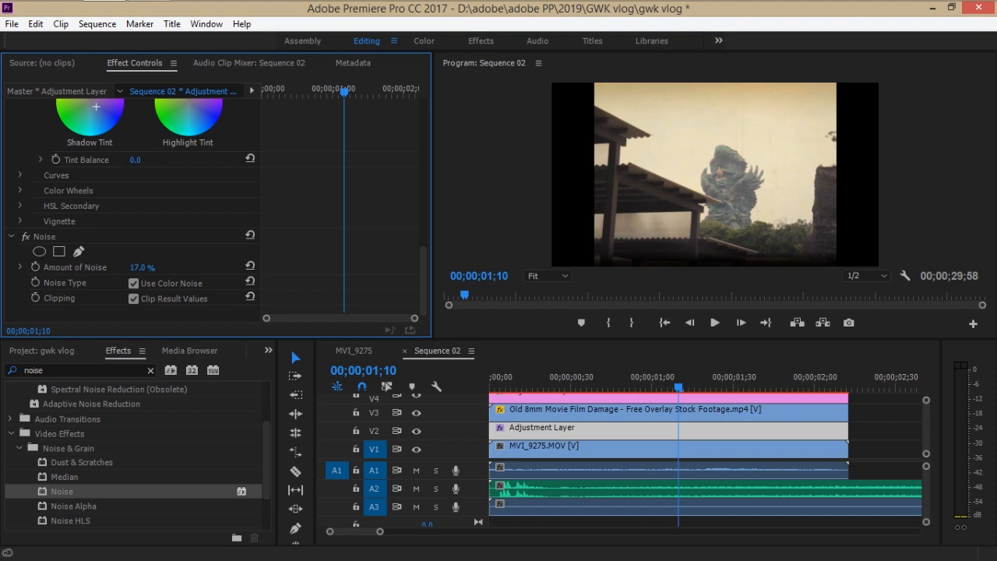
Apply the Posterize Time video effect to the V2 adjustment layer and set its Frame Rate to 18.
click(151, 370)
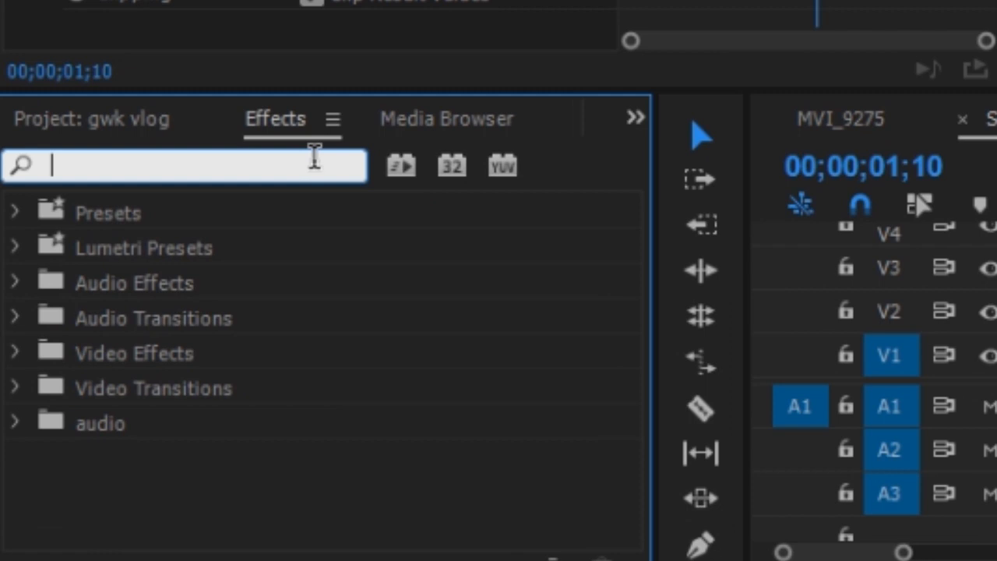
text(poster)
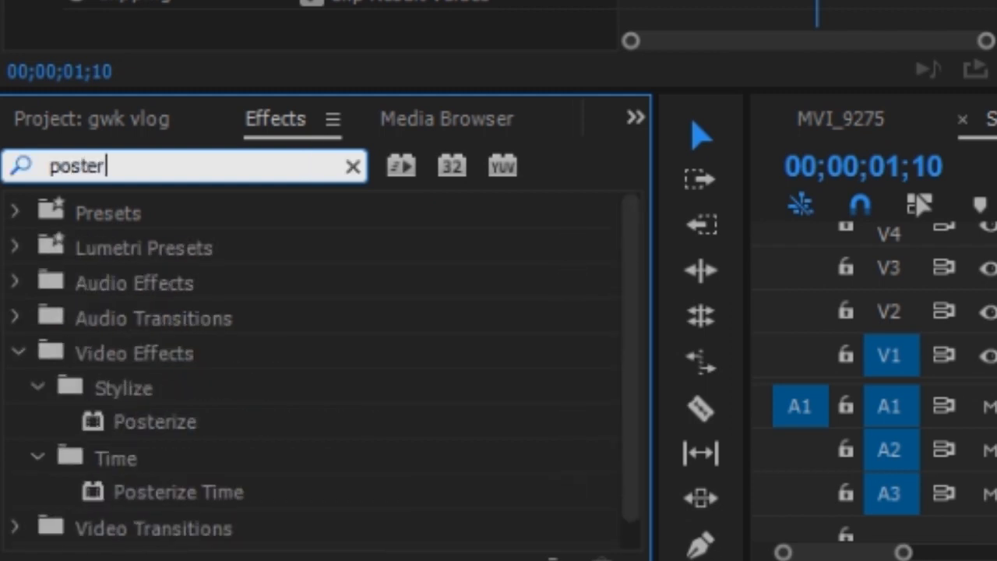
text(ize time)
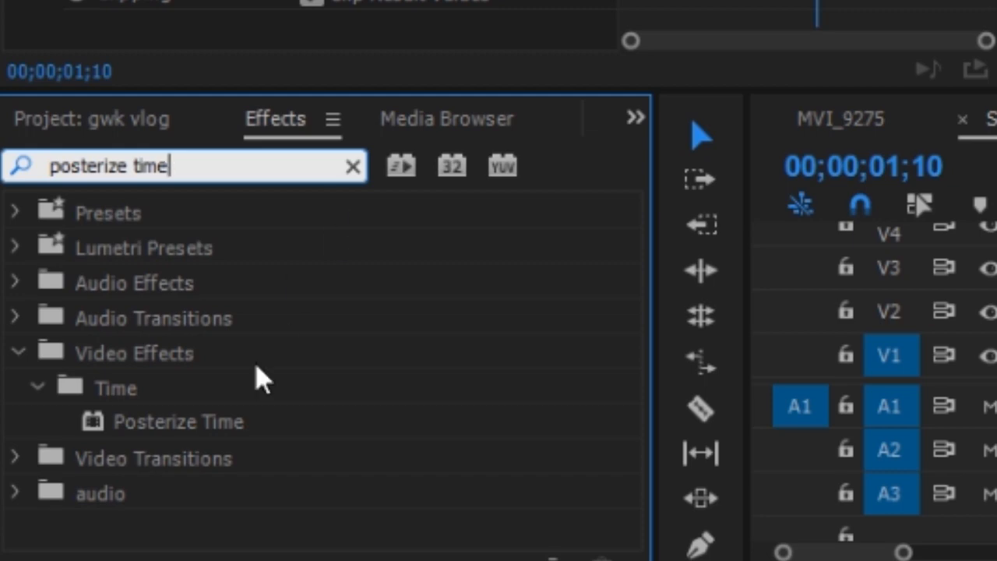
drag(234, 421, 273, 318)
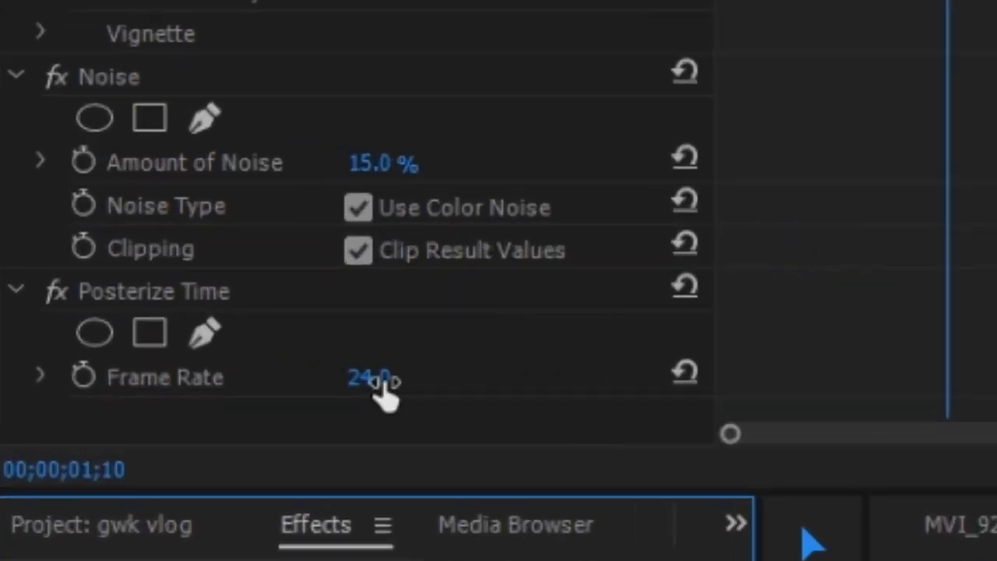
mouse_move(380, 386)
mouse_down()
mouse_move(343, 385)
mouse_move(395, 378)
mouse_up()
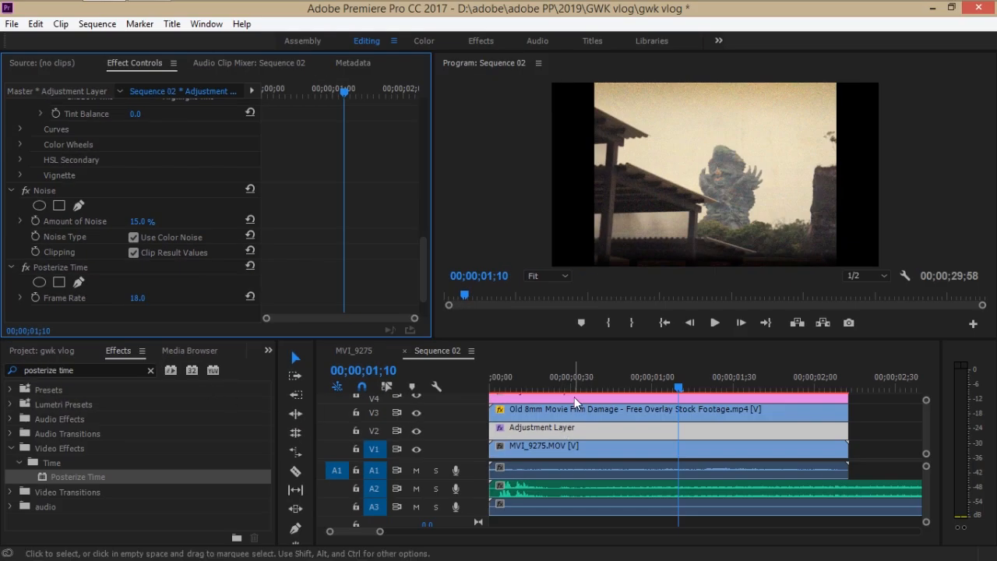
Return to the sequence start and play it to preview the noise, color and frame rate look.
drag(581, 385, 492, 389)
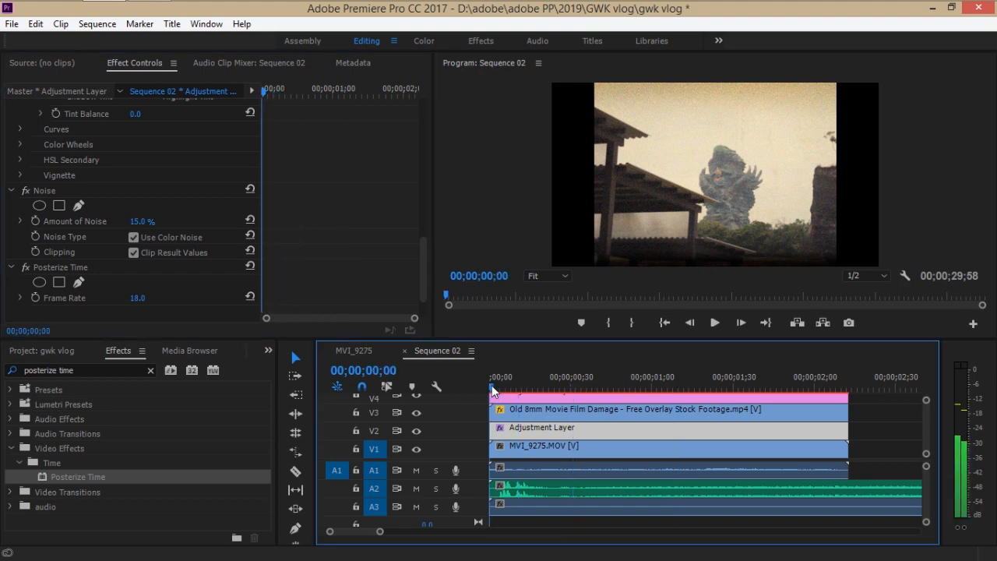
key(space)
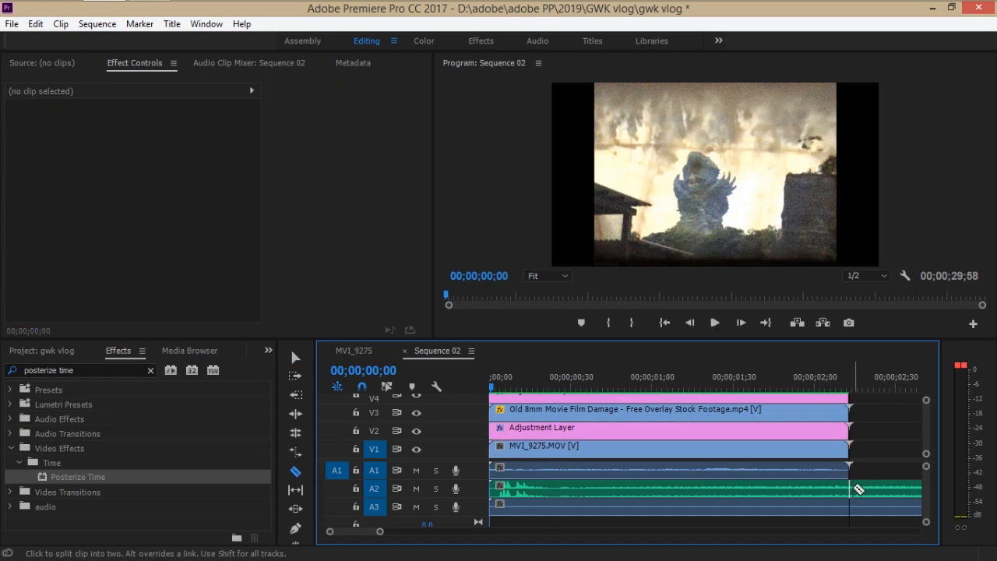
Split the audio on tracks A2 and A3 at the end of the video clips and delete the excess parts.
click(853, 488)
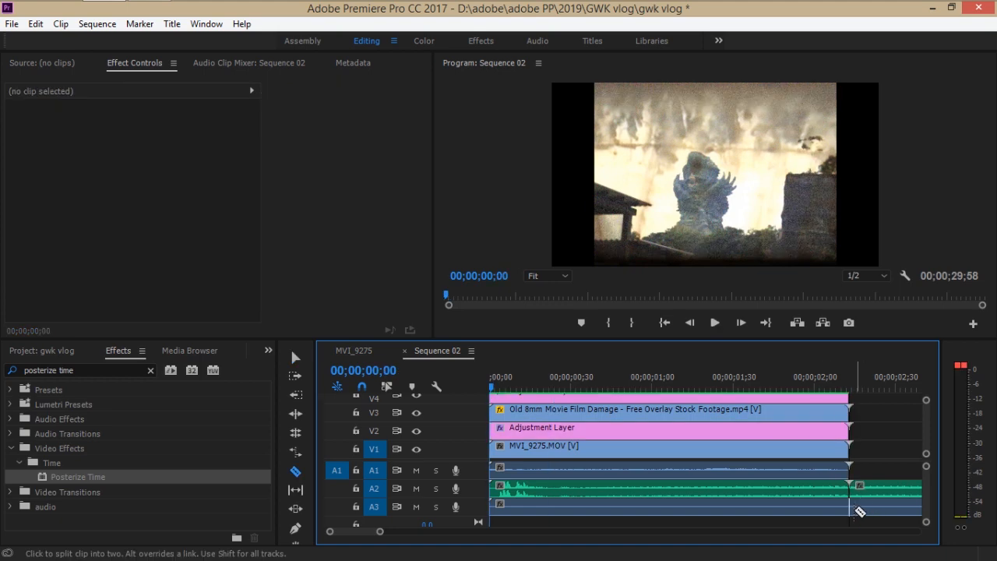
key(v)
click(876, 491)
key(Delete)
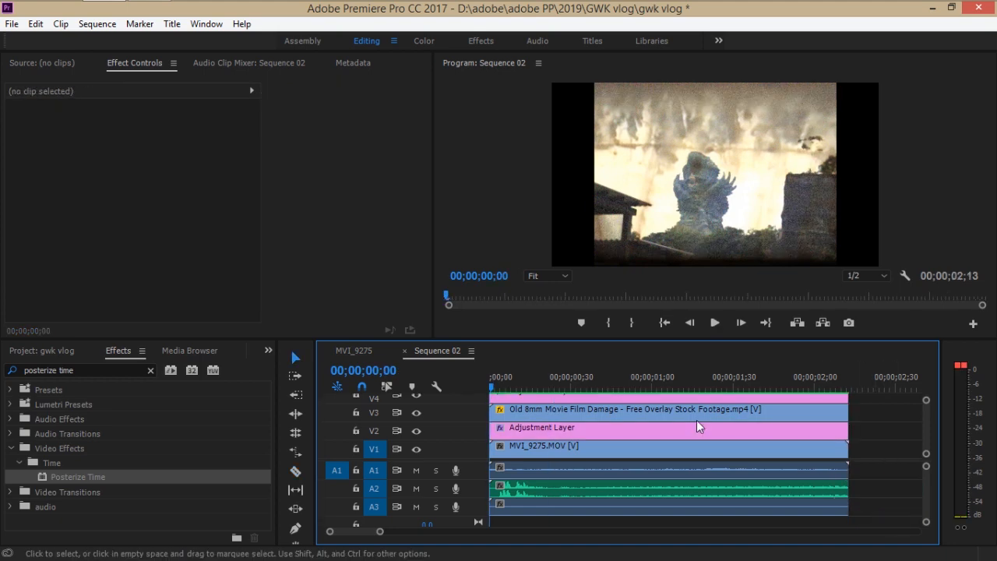
Play the trimmed sequence from the start to preview the finished old film look with its sound.
key(space)
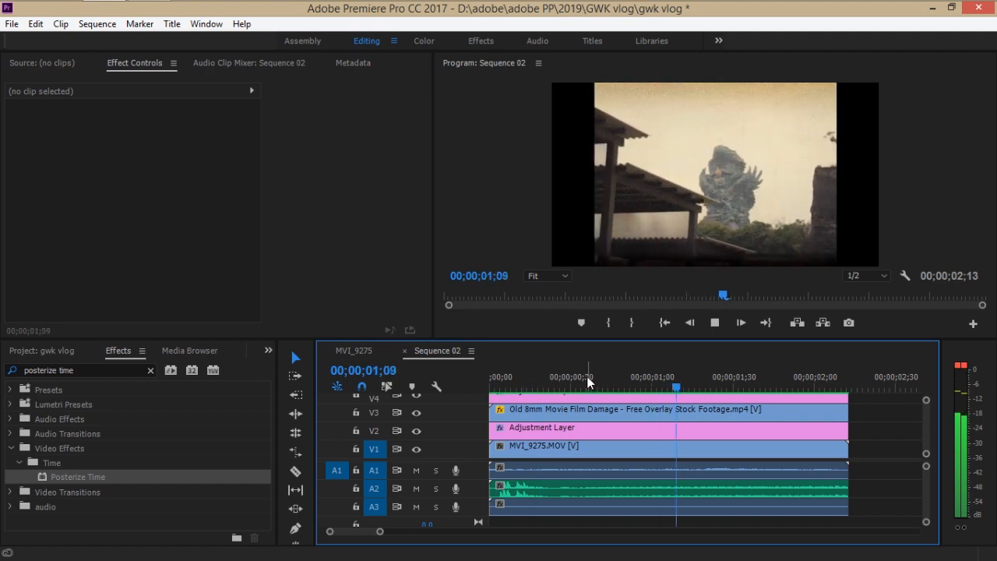
key(space)
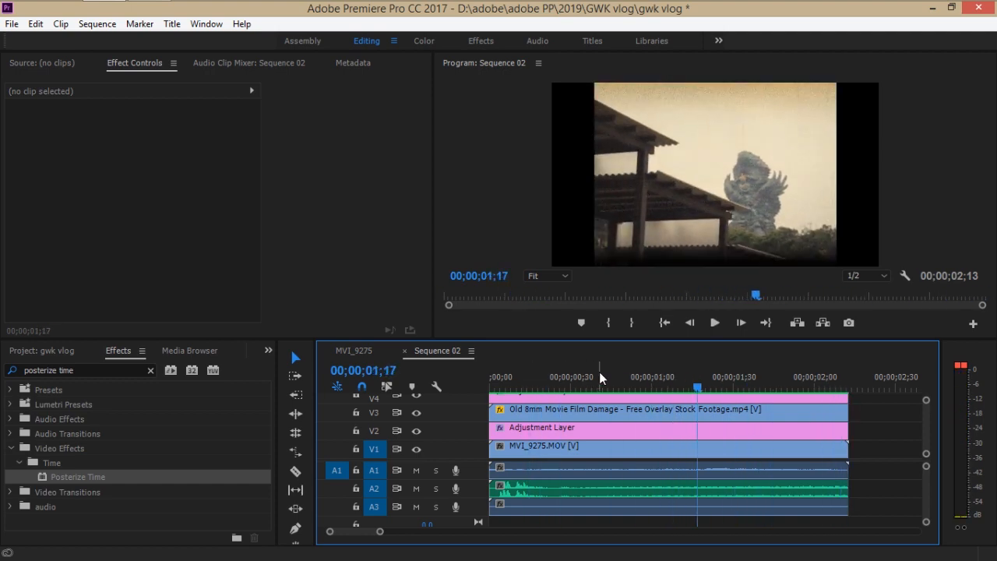